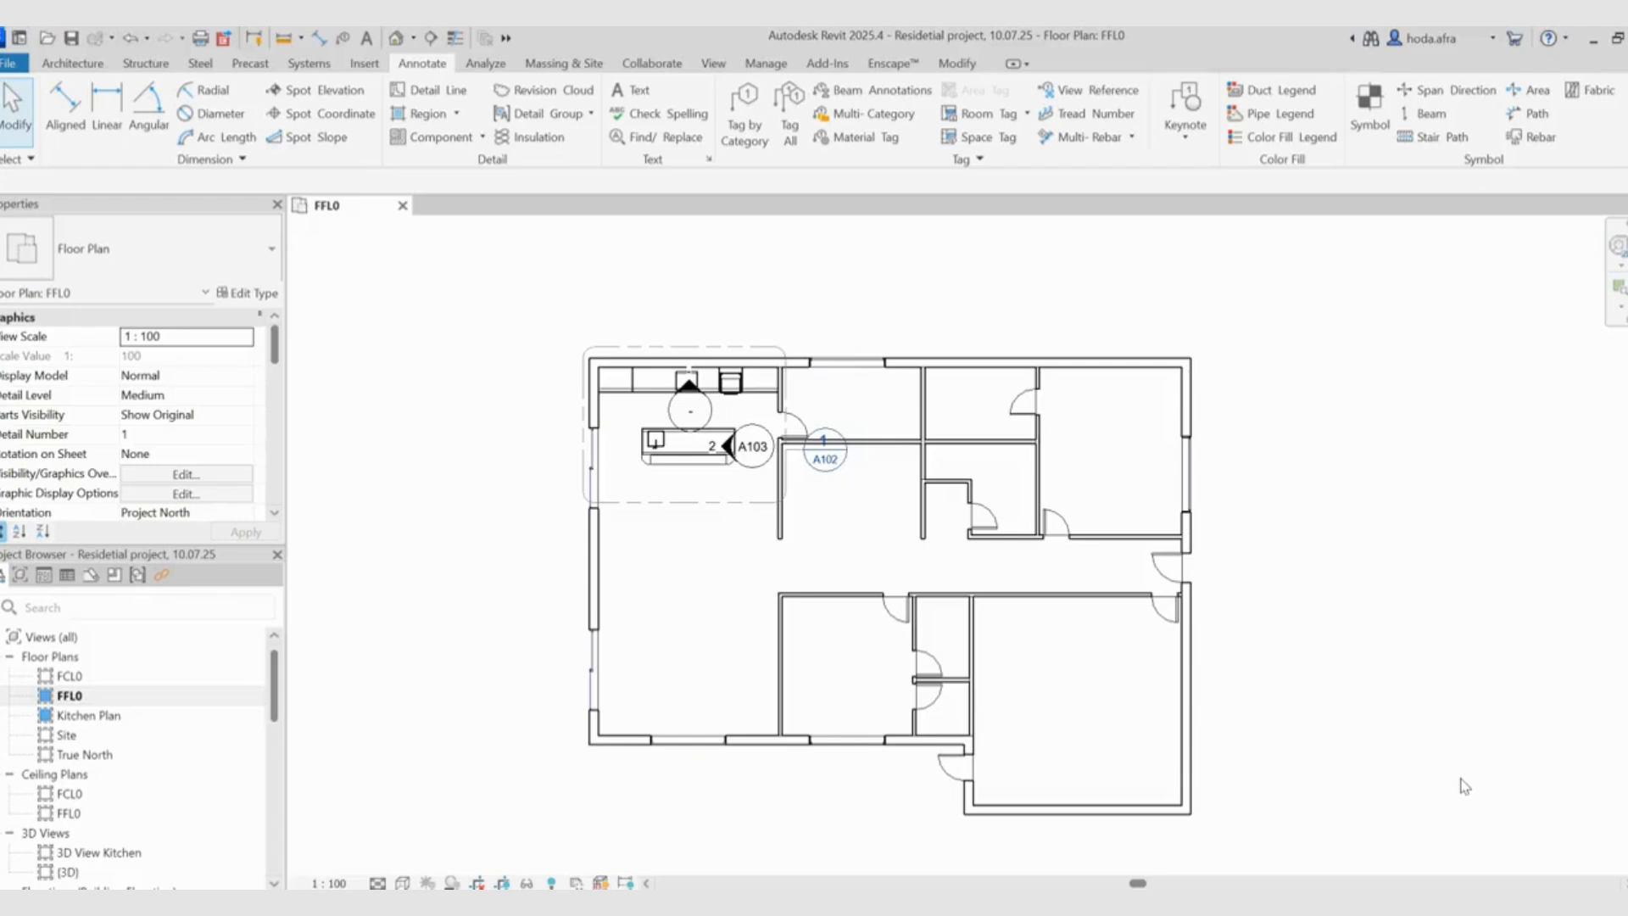
Step: Sketch a rectangular filled region boundary about 7186 by 4924 mm beside the building's upper-right exterior wall and assign it the Vertical type
left_click(1454, 779)
left_click(457, 115)
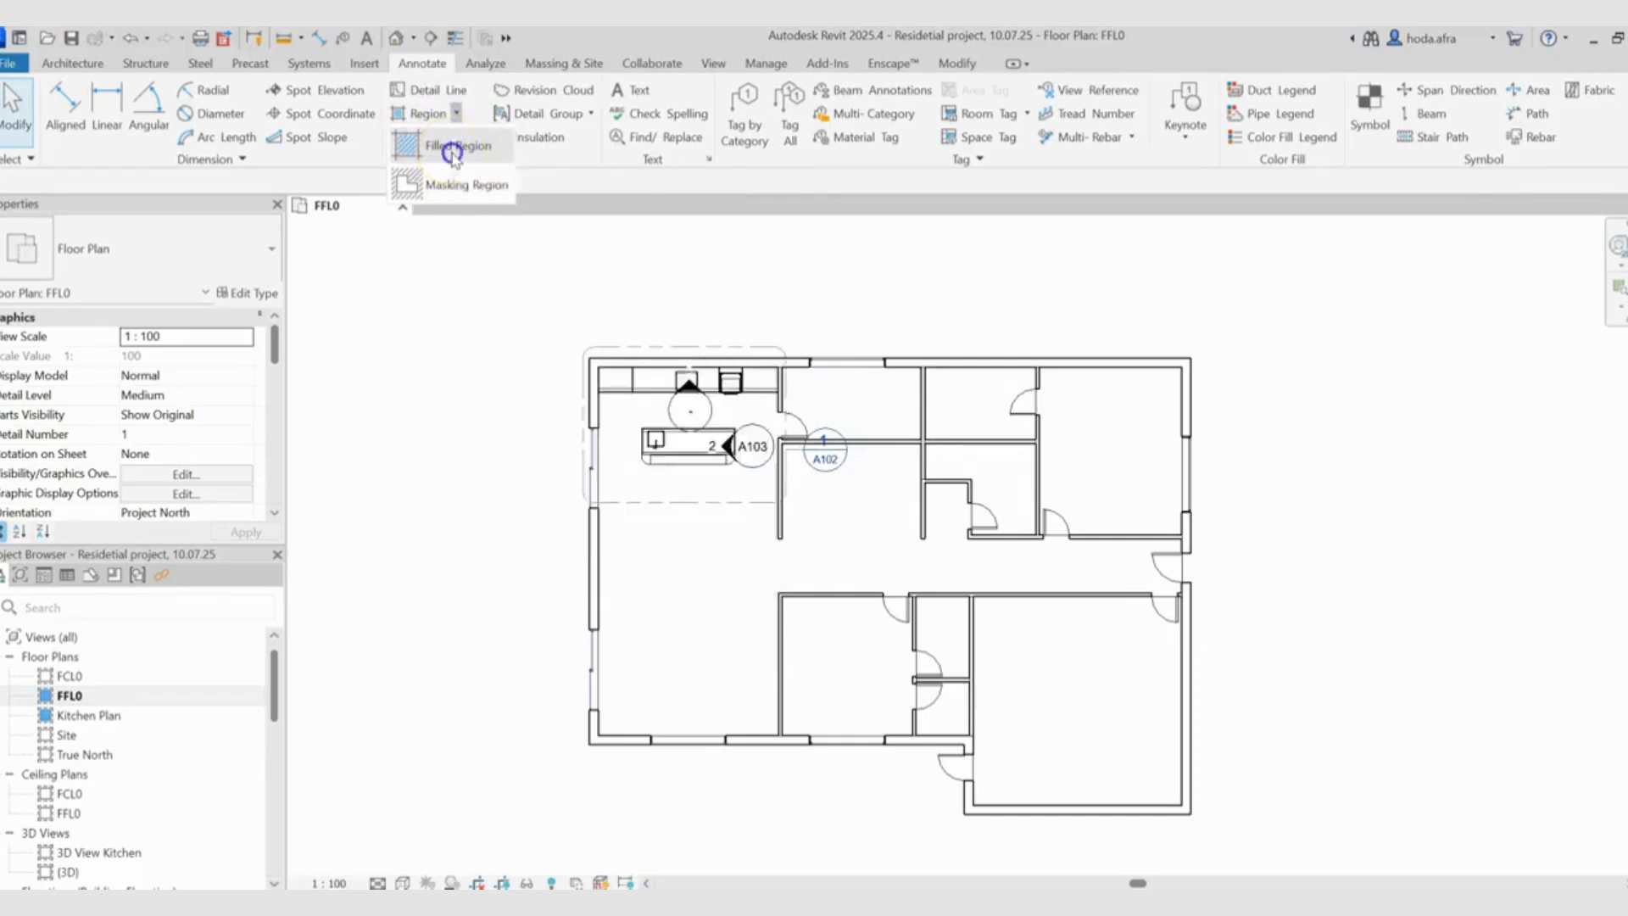
left_click(448, 150)
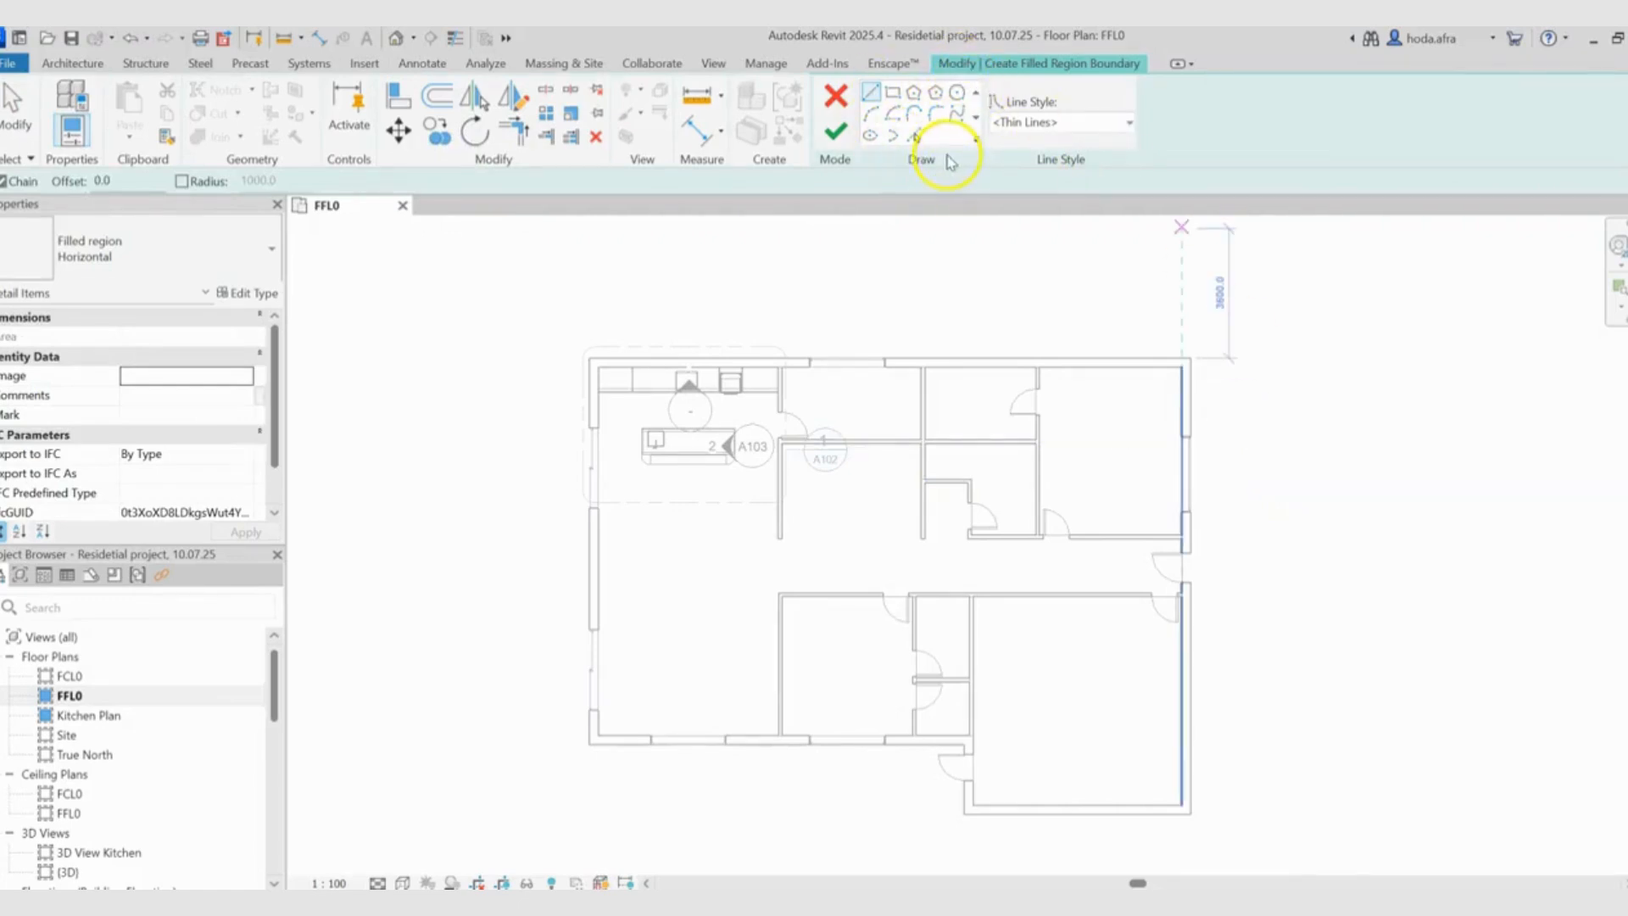
left_click(897, 97)
scroll(1298, 399, "up", 4)
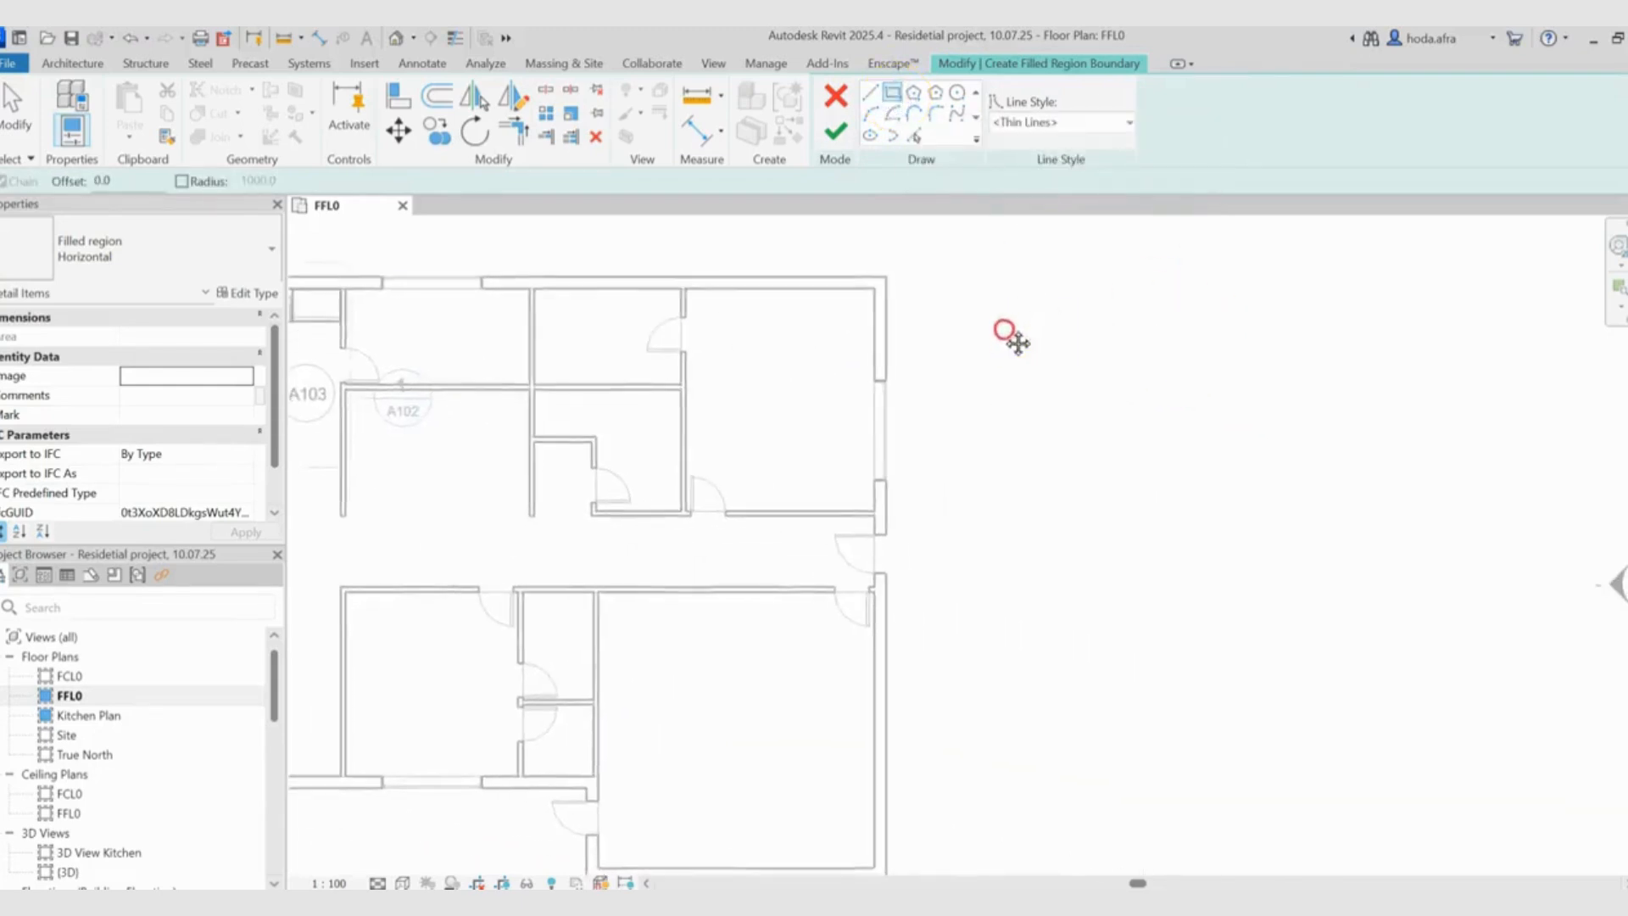
left_click(976, 277)
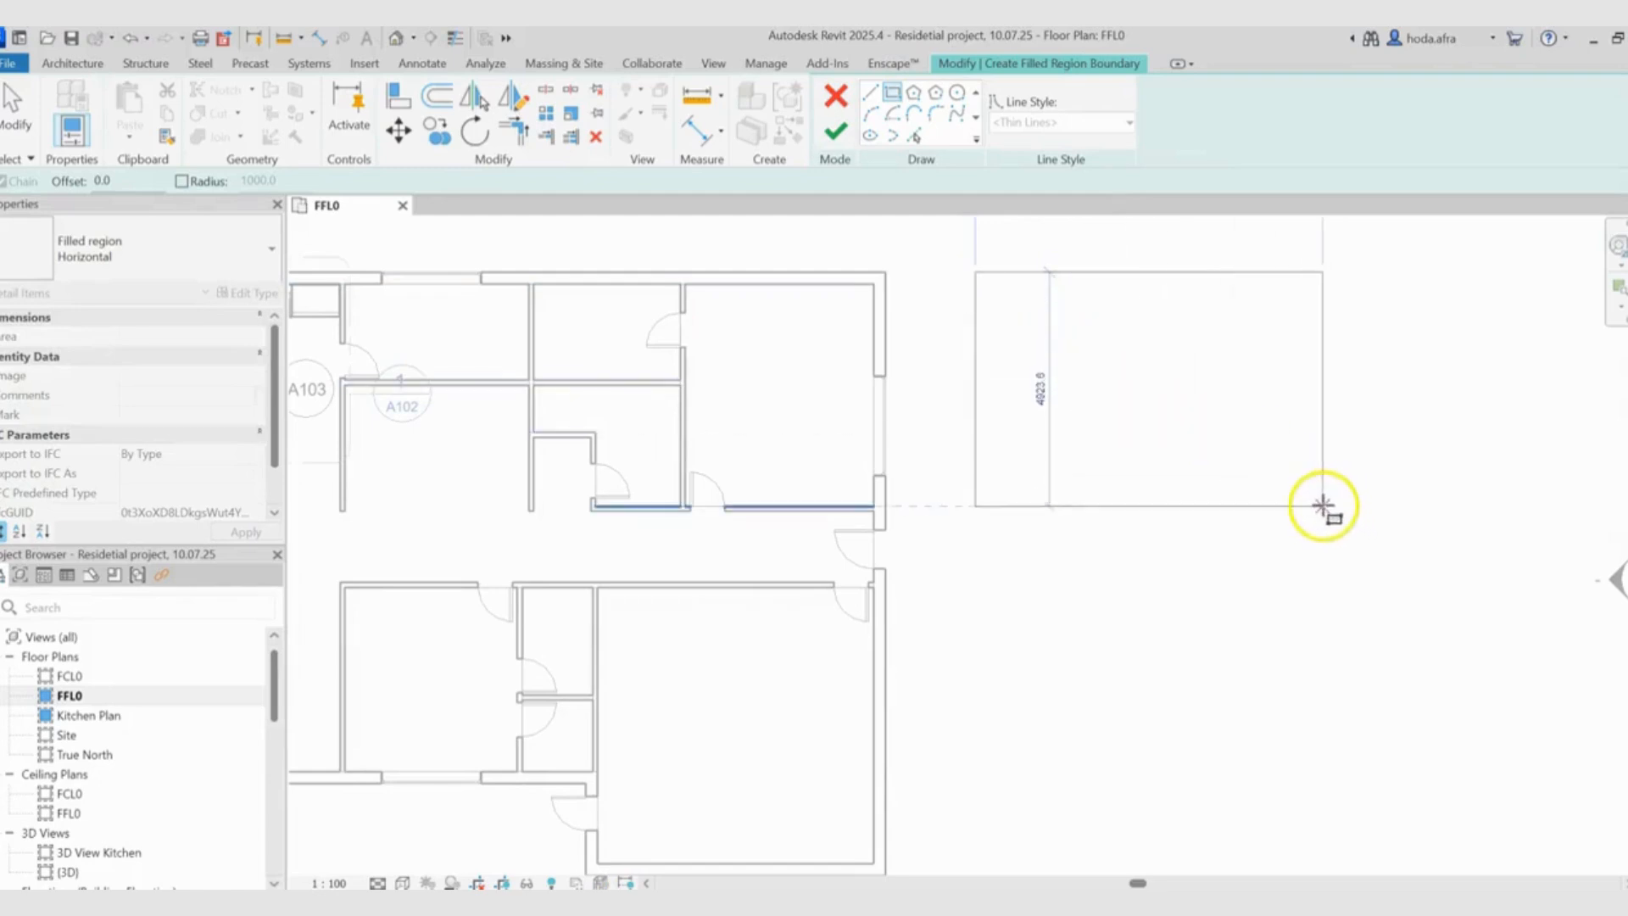
left_click(1318, 507)
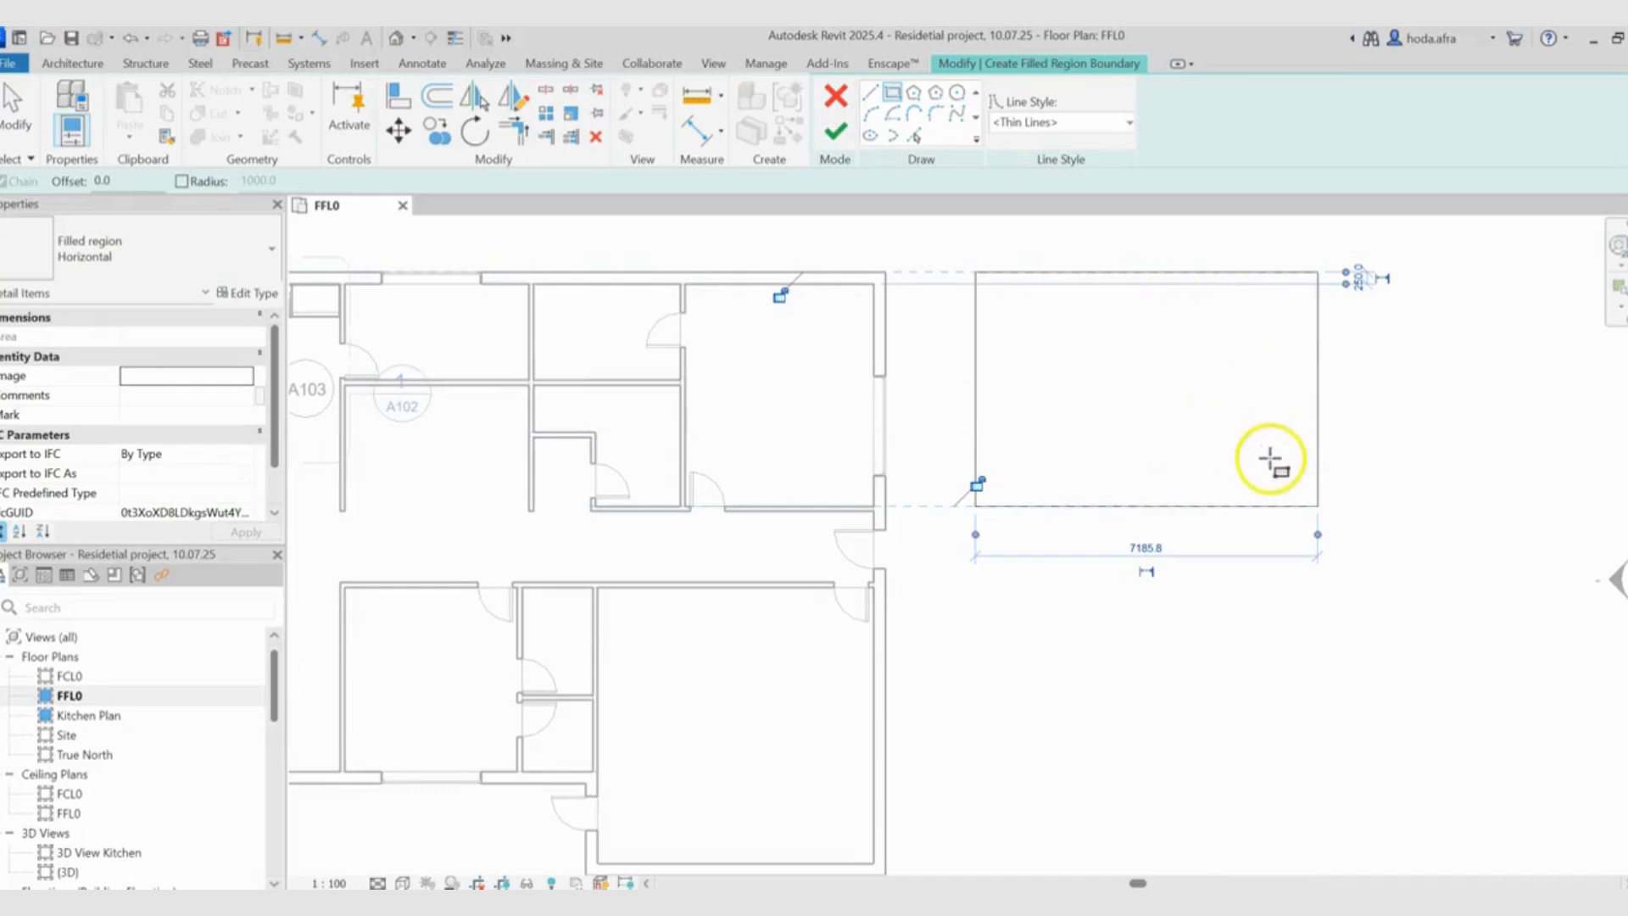
left_click(251, 254)
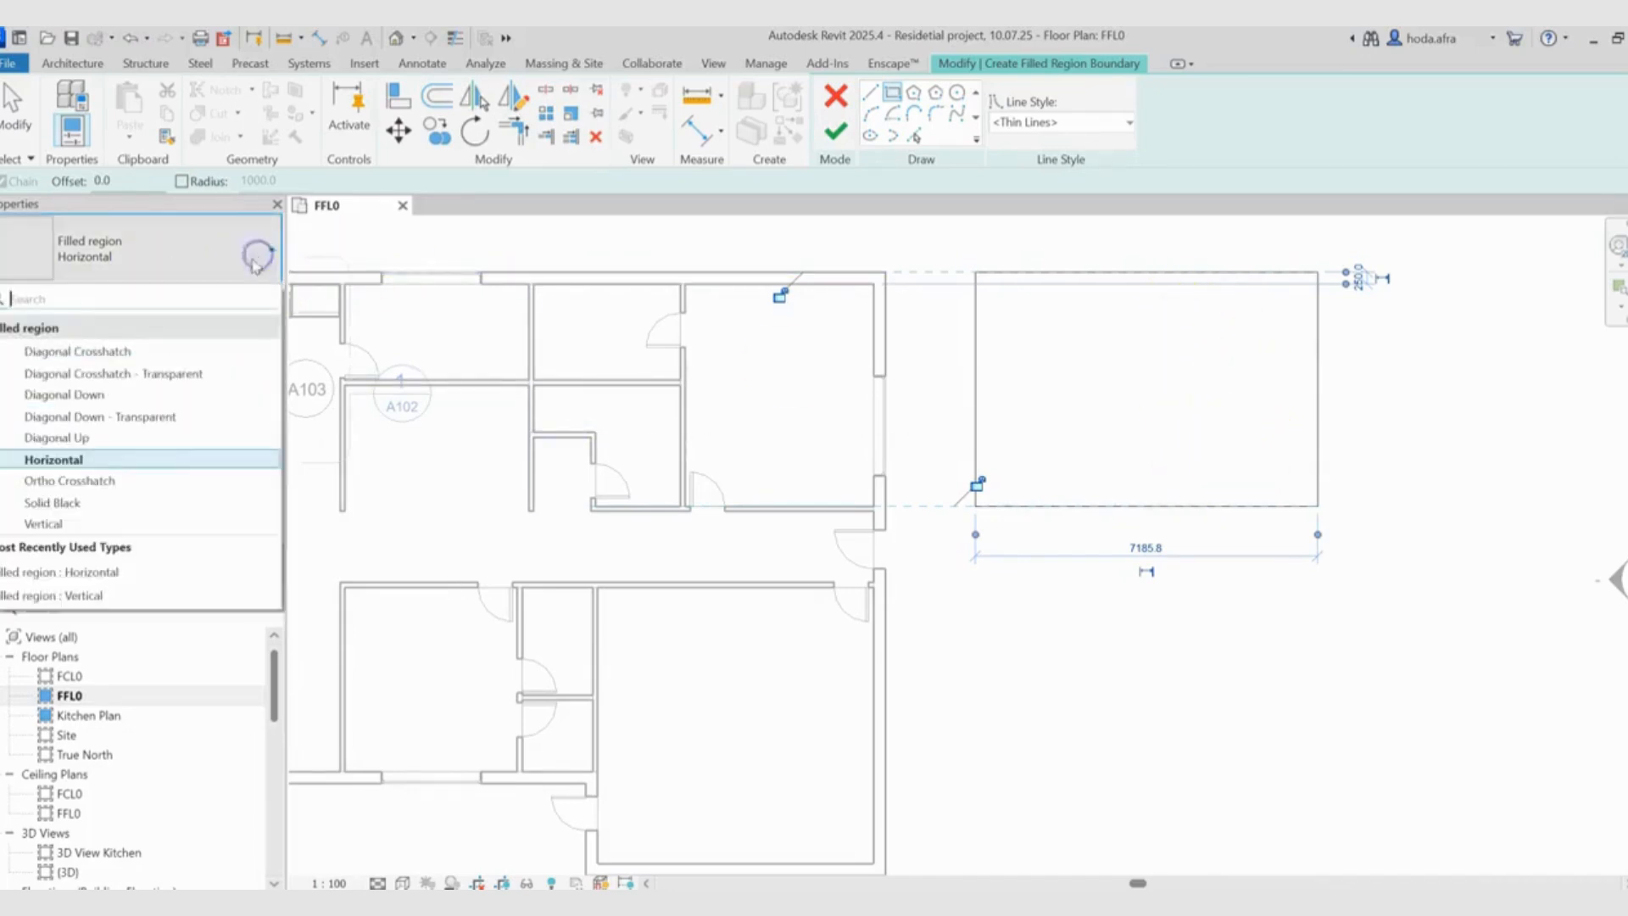
left_click(157, 524)
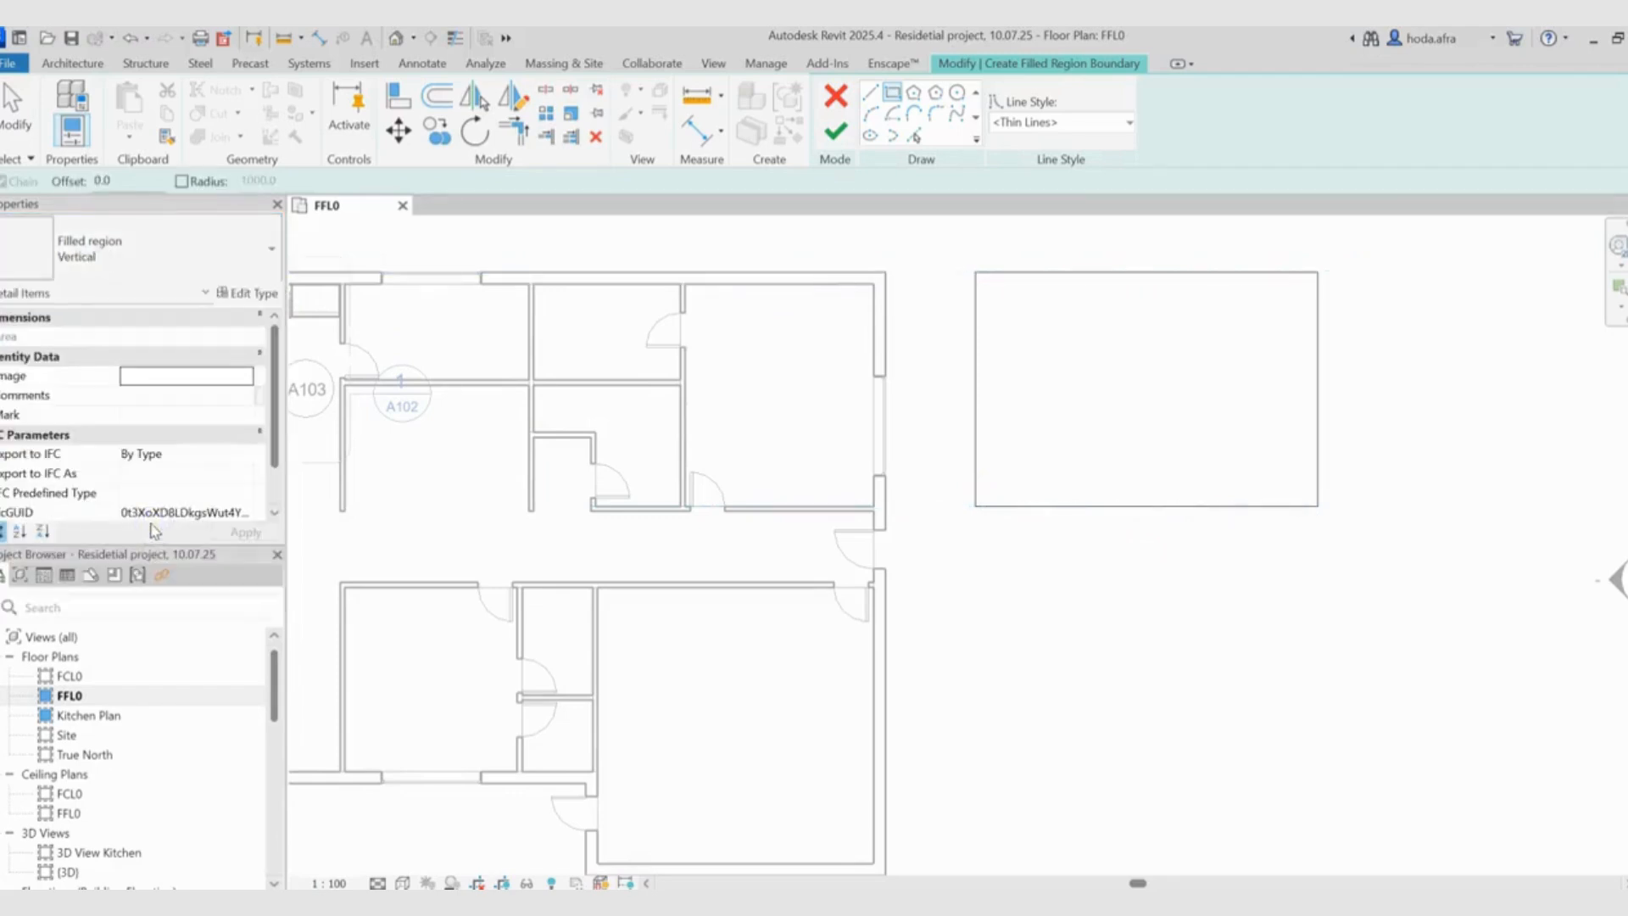
Step: Review the drafting fill patterns for the Vertical type, keep Vertical 3mm as its foreground pattern, and finish the region
left_click(246, 293)
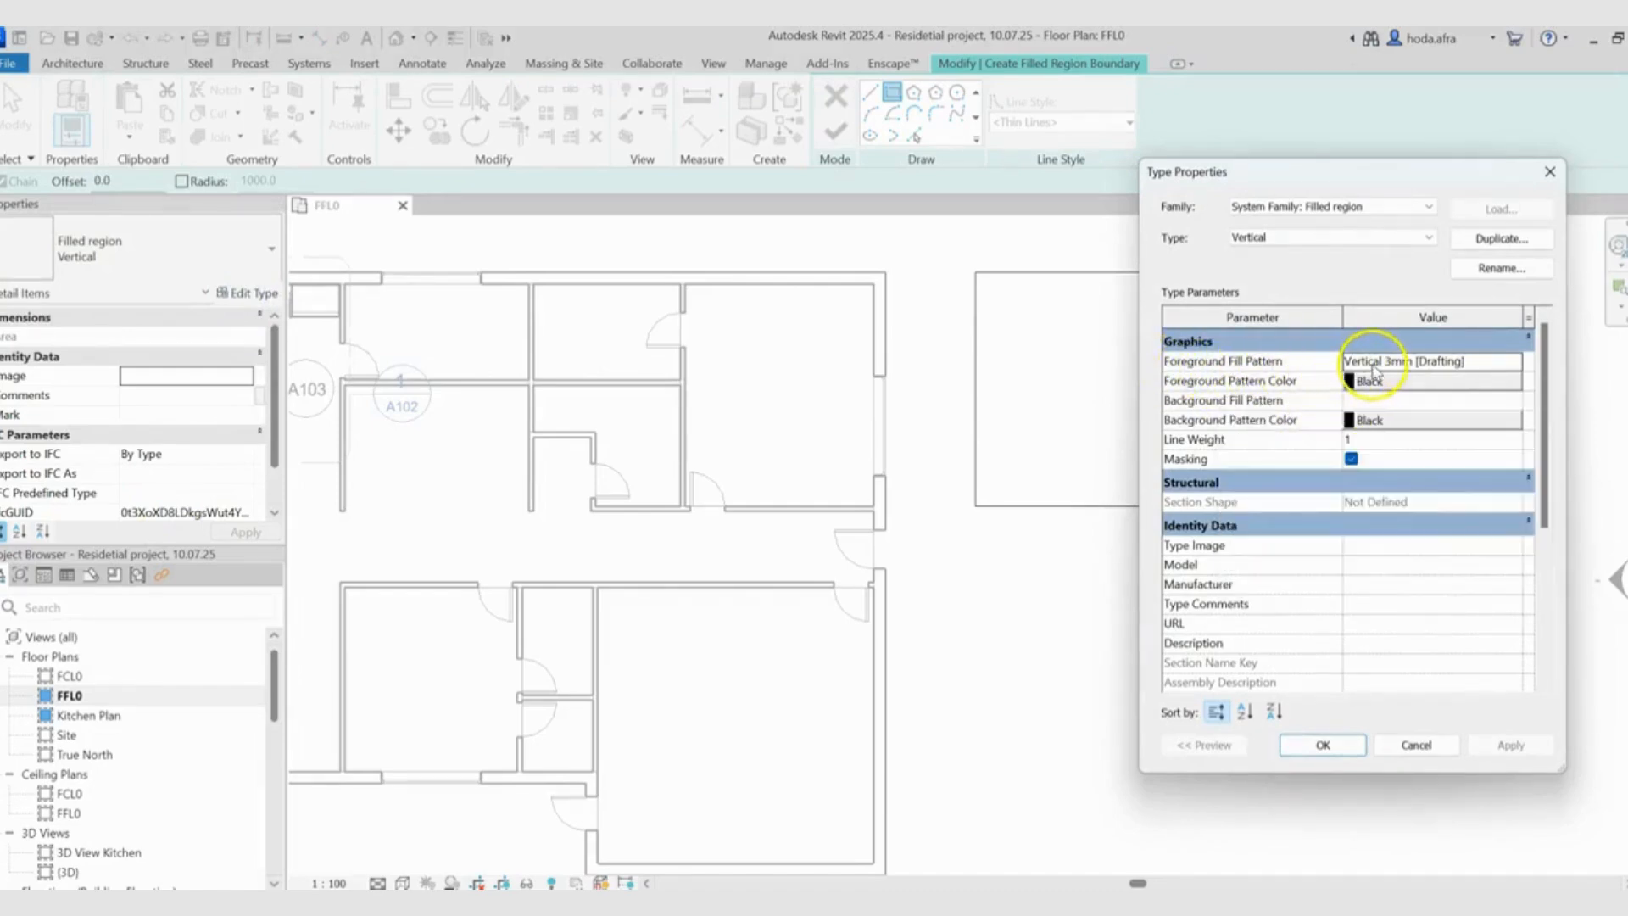
left_click(1514, 369)
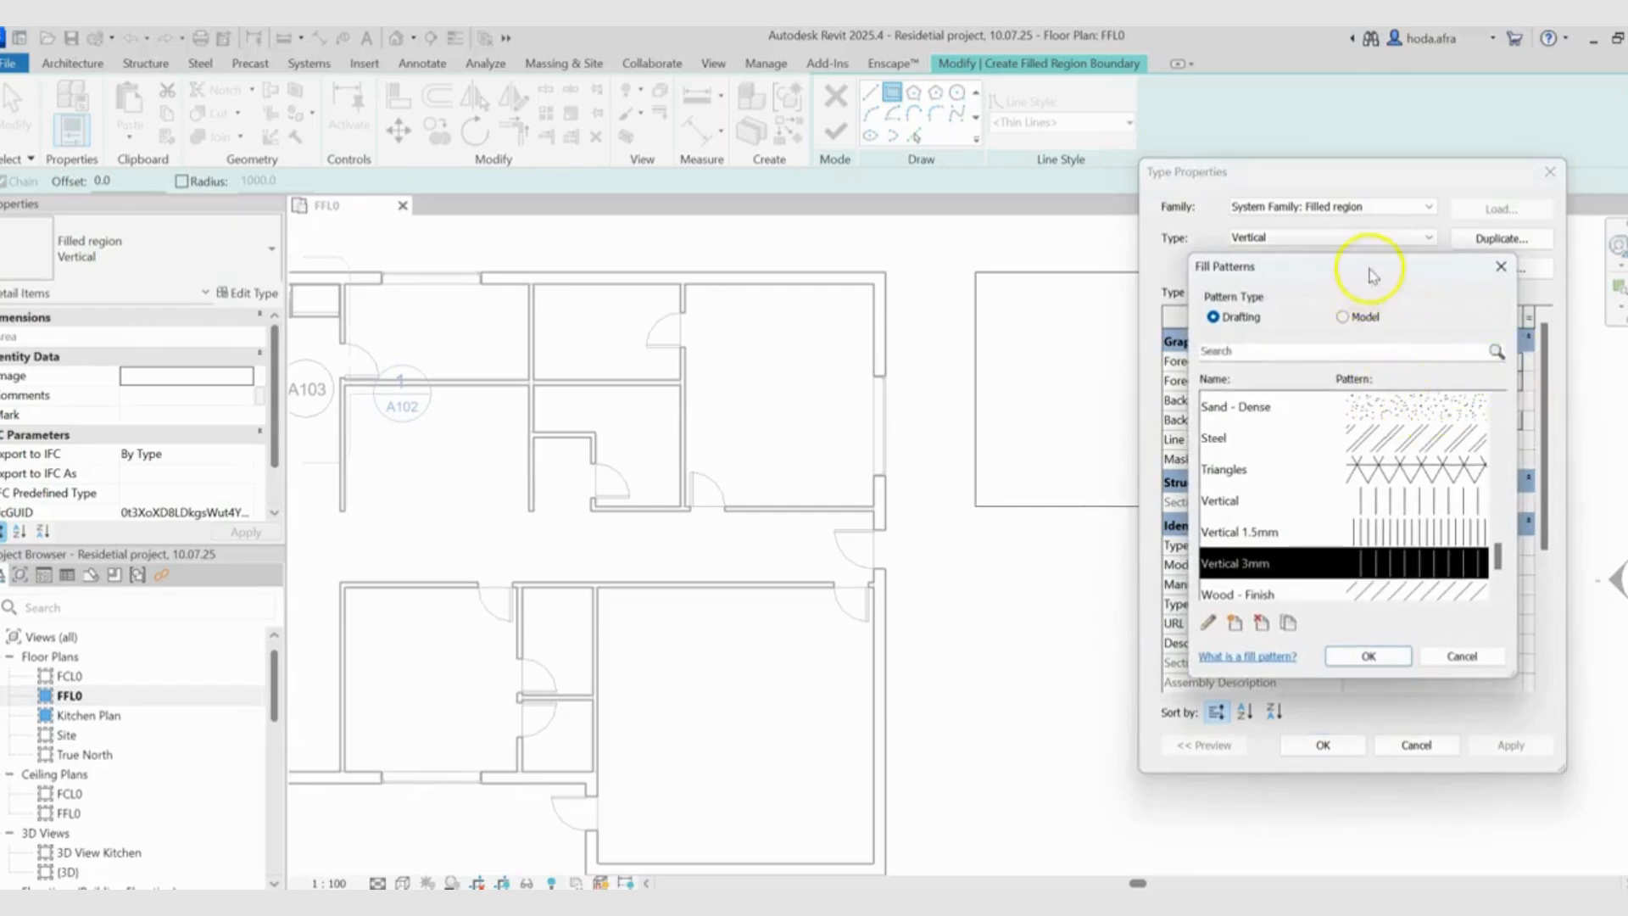
left_click_drag(1373, 272, 1137, 251)
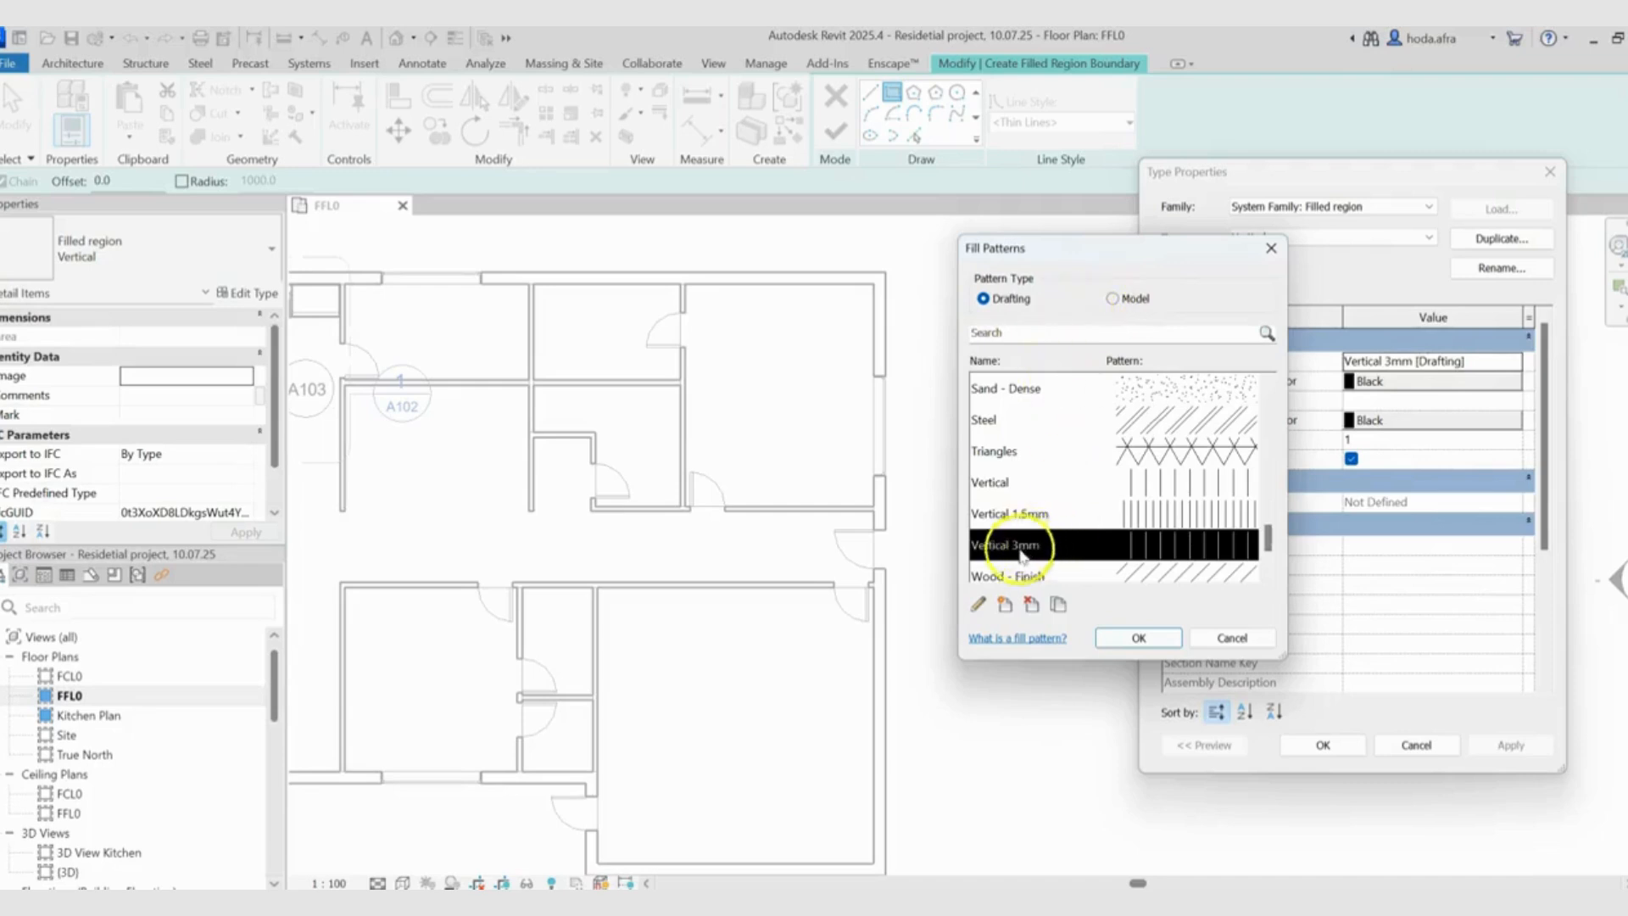
scroll(1126, 487, "up", 5)
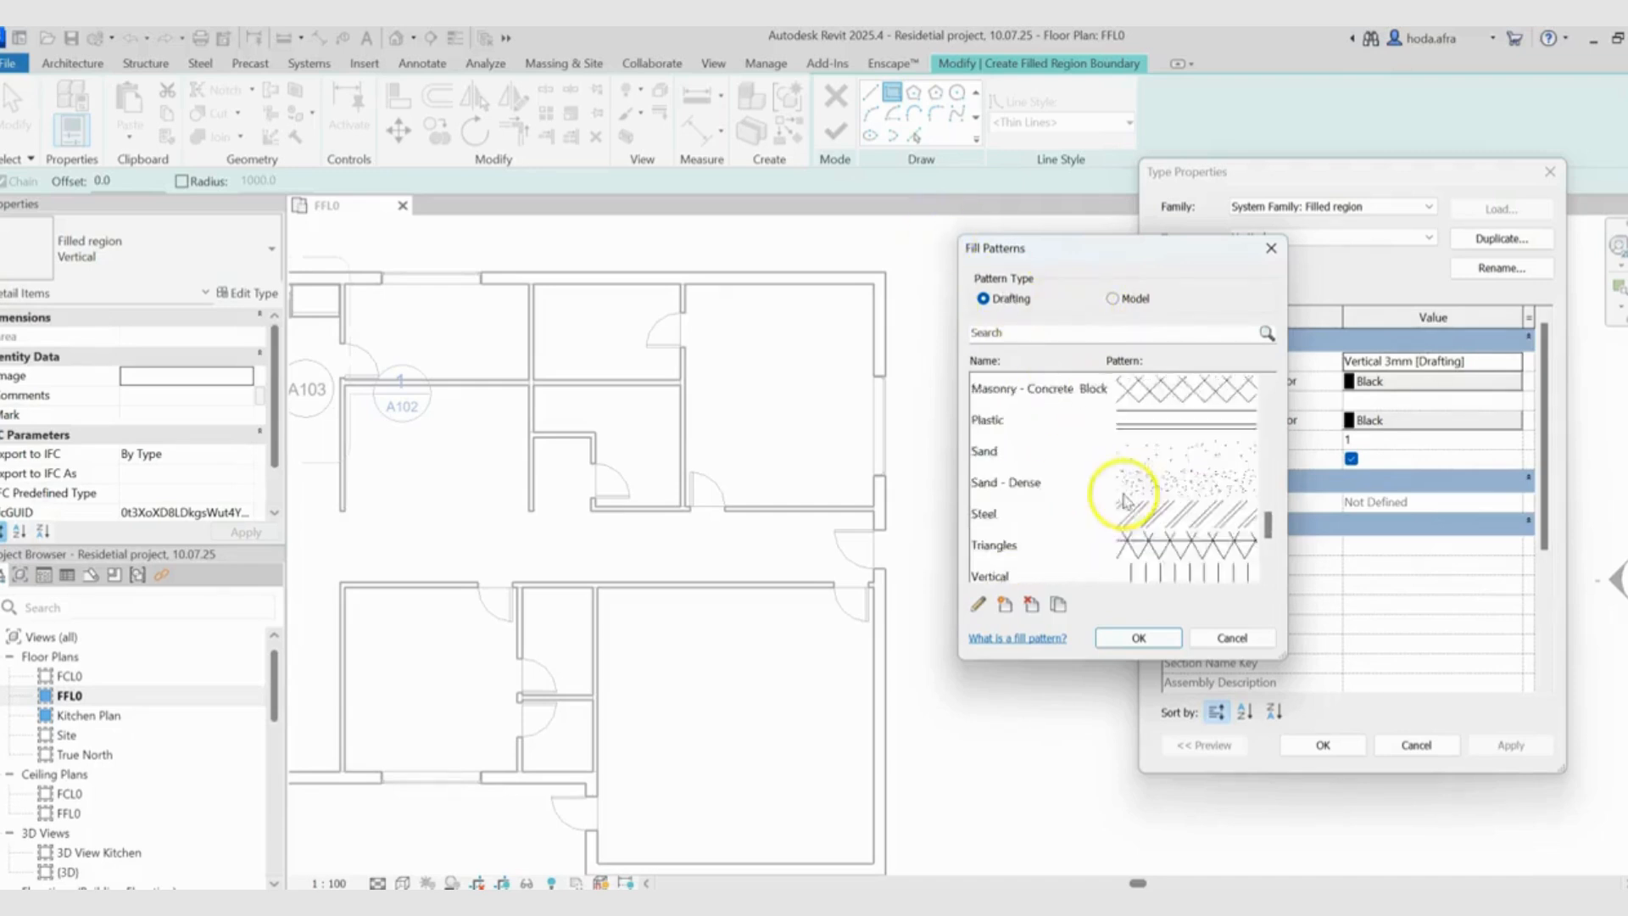
scroll(1126, 486, "up", 3)
scroll(1132, 471, "down", 6)
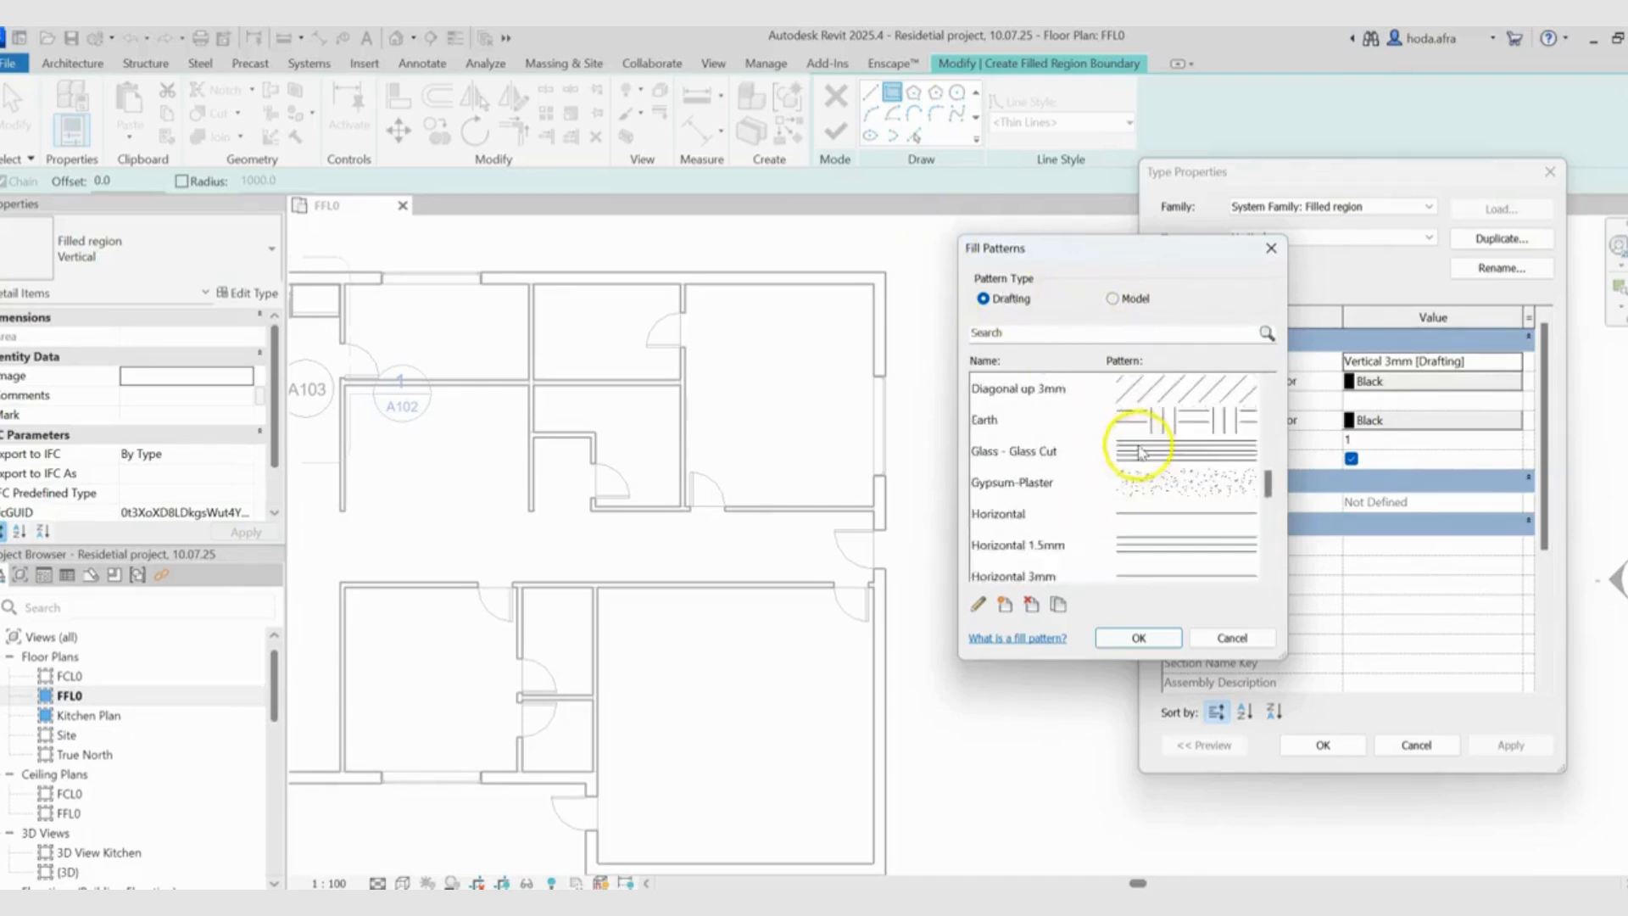
scroll(1137, 456, "down", 5)
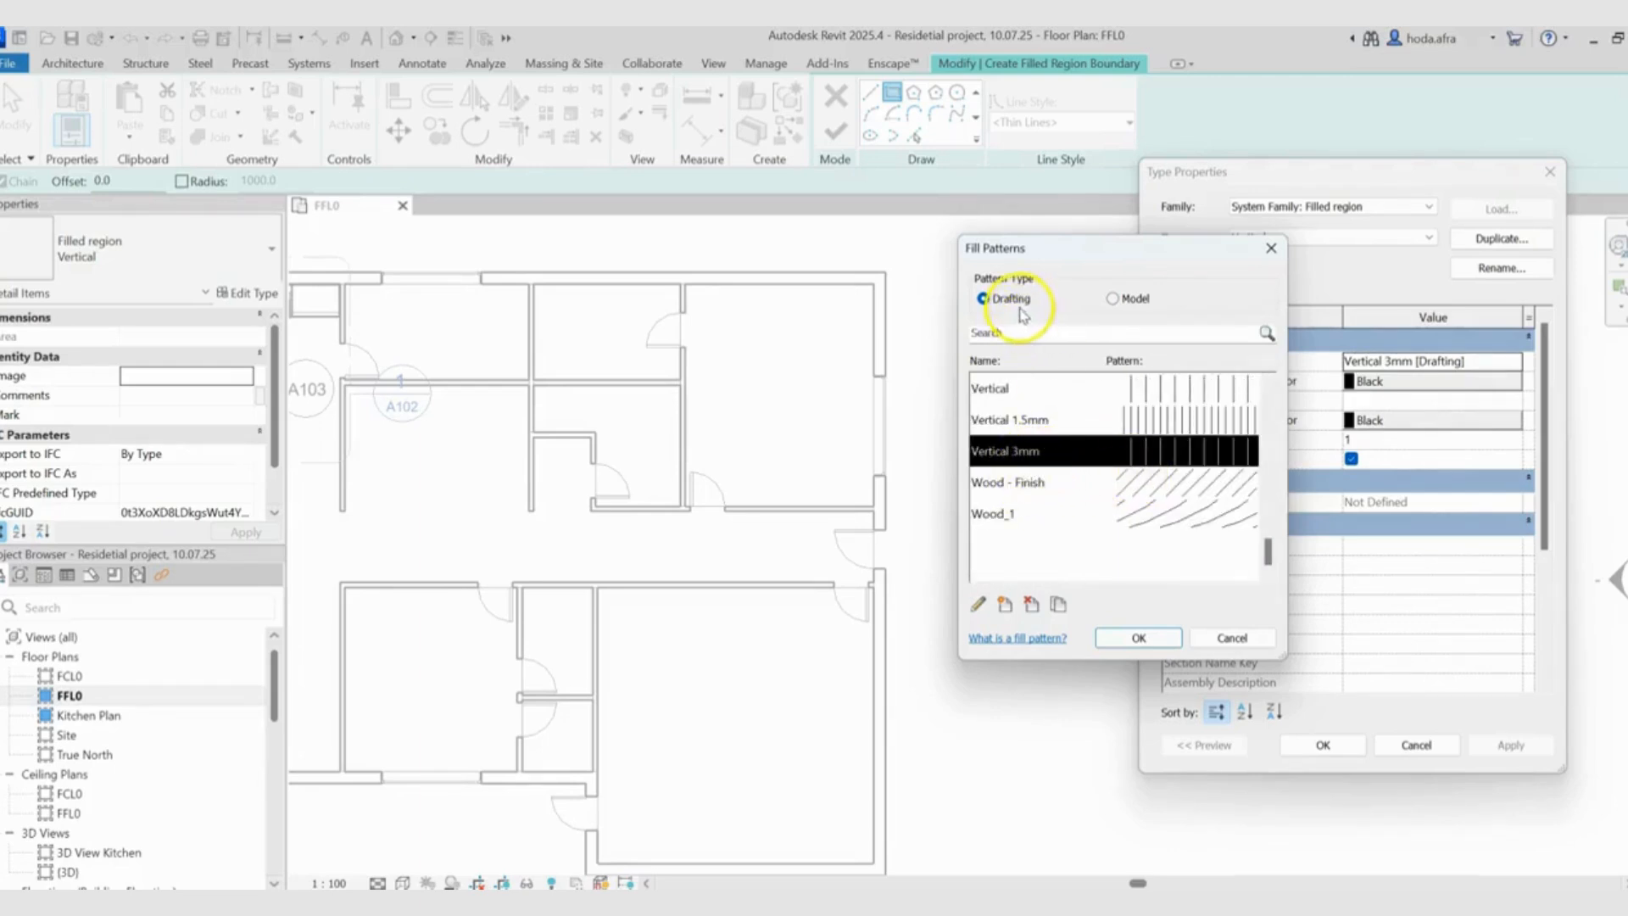
left_click(1144, 638)
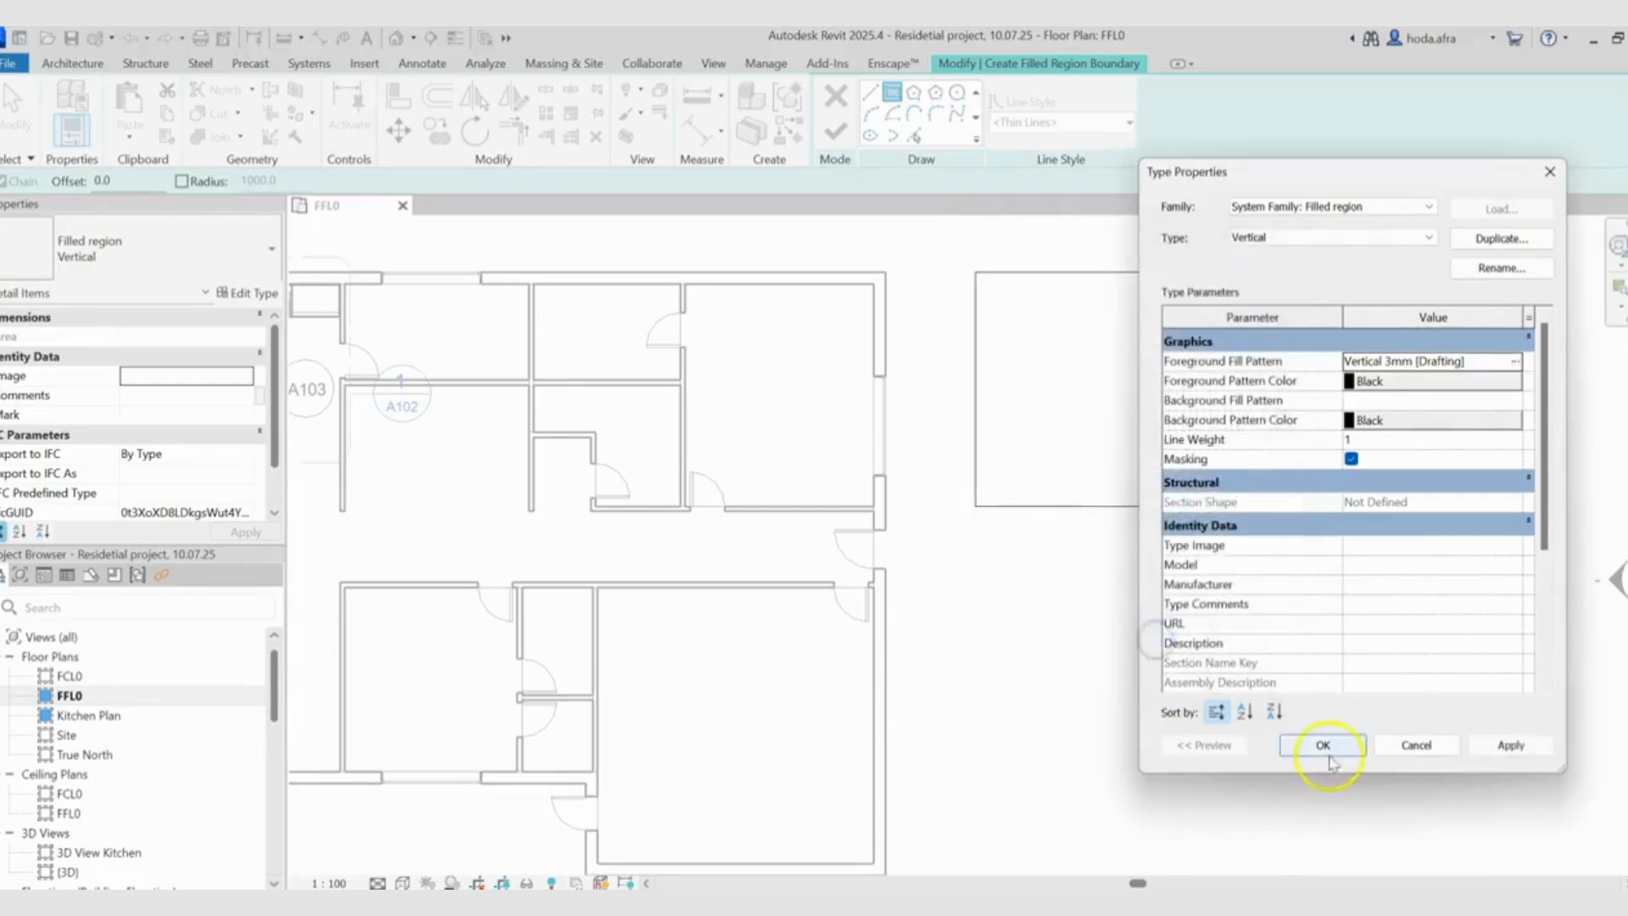
left_click(1324, 744)
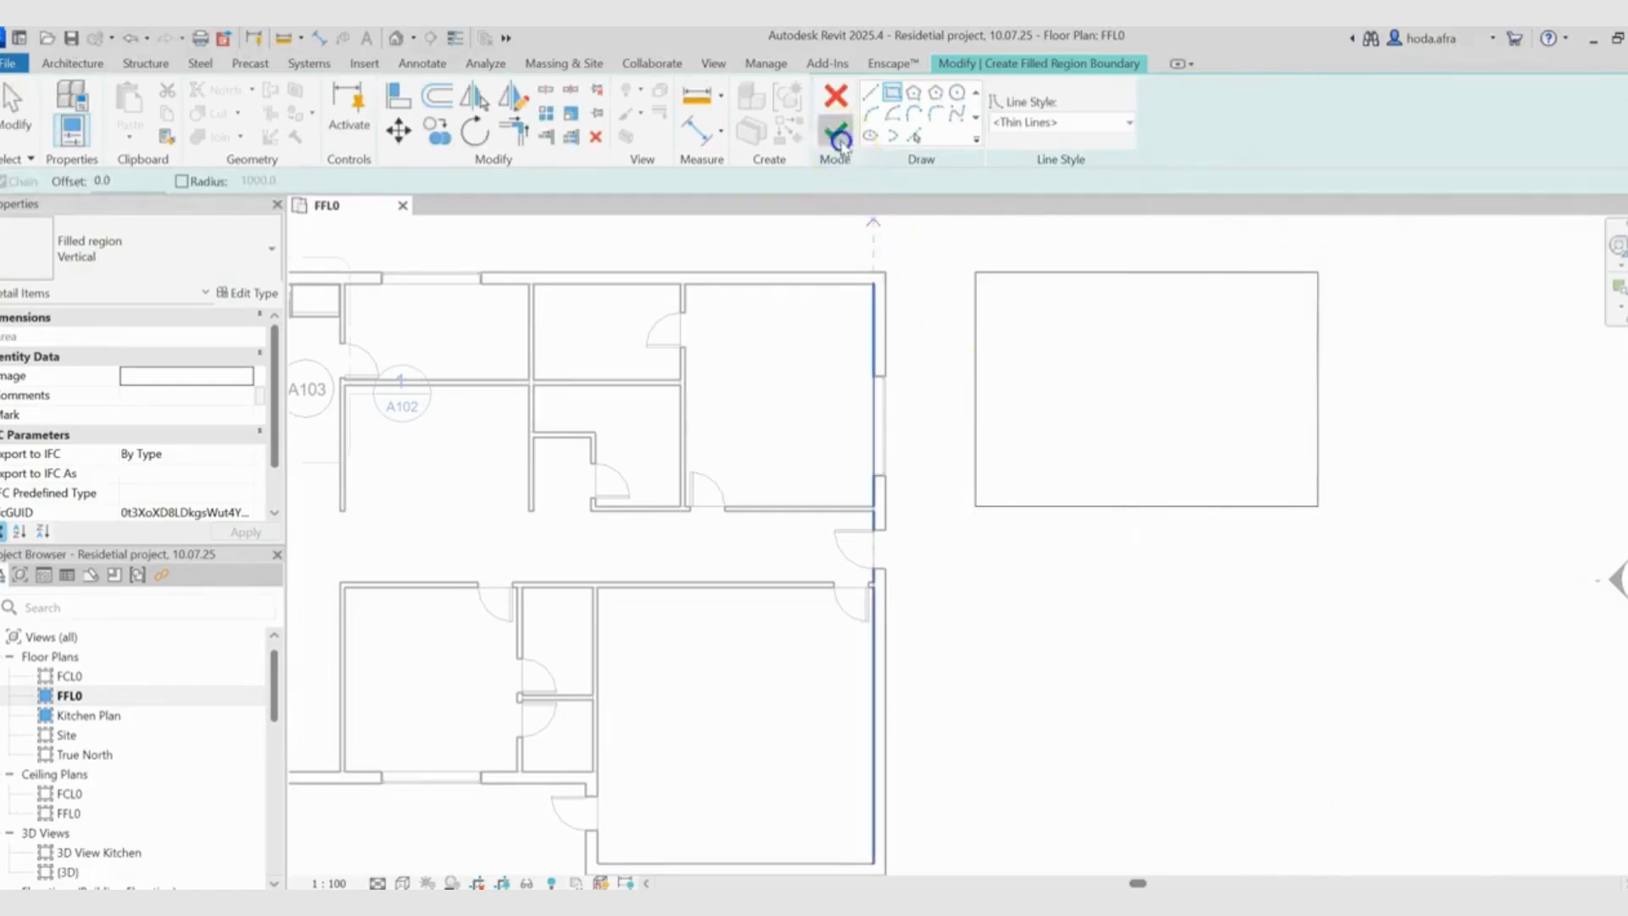
left_click(835, 131)
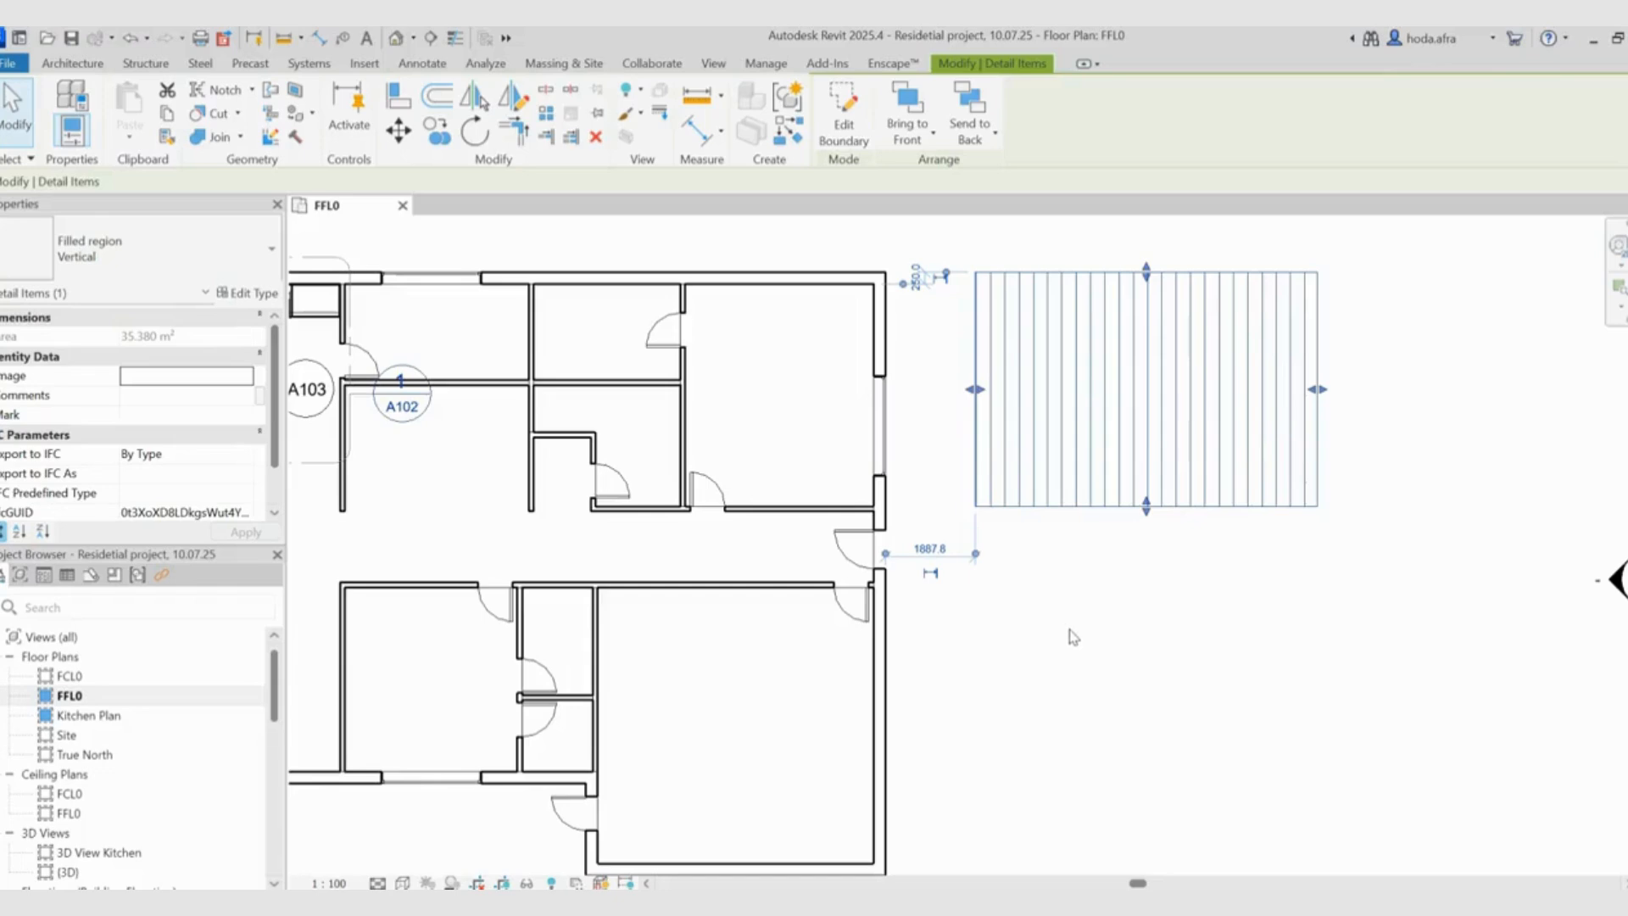
Step: Sketch a second rectangular filled region boundary about 7100 mm wide directly below the vertical-hatched one and assign it the Horizontal type
left_click(421, 67)
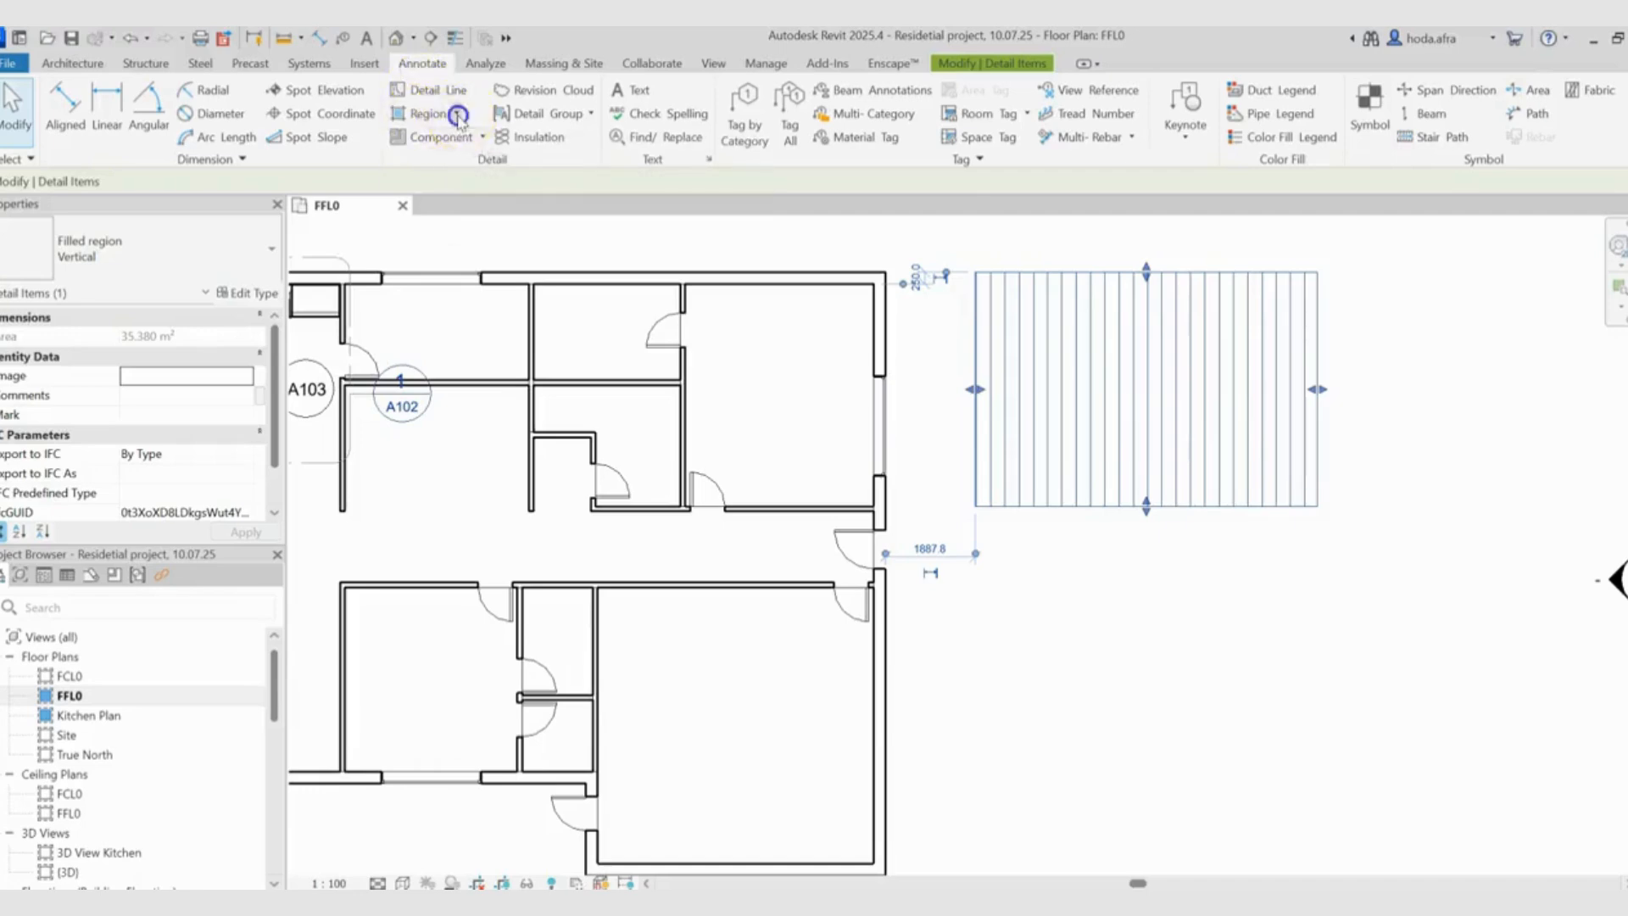
left_click(458, 115)
left_click(439, 141)
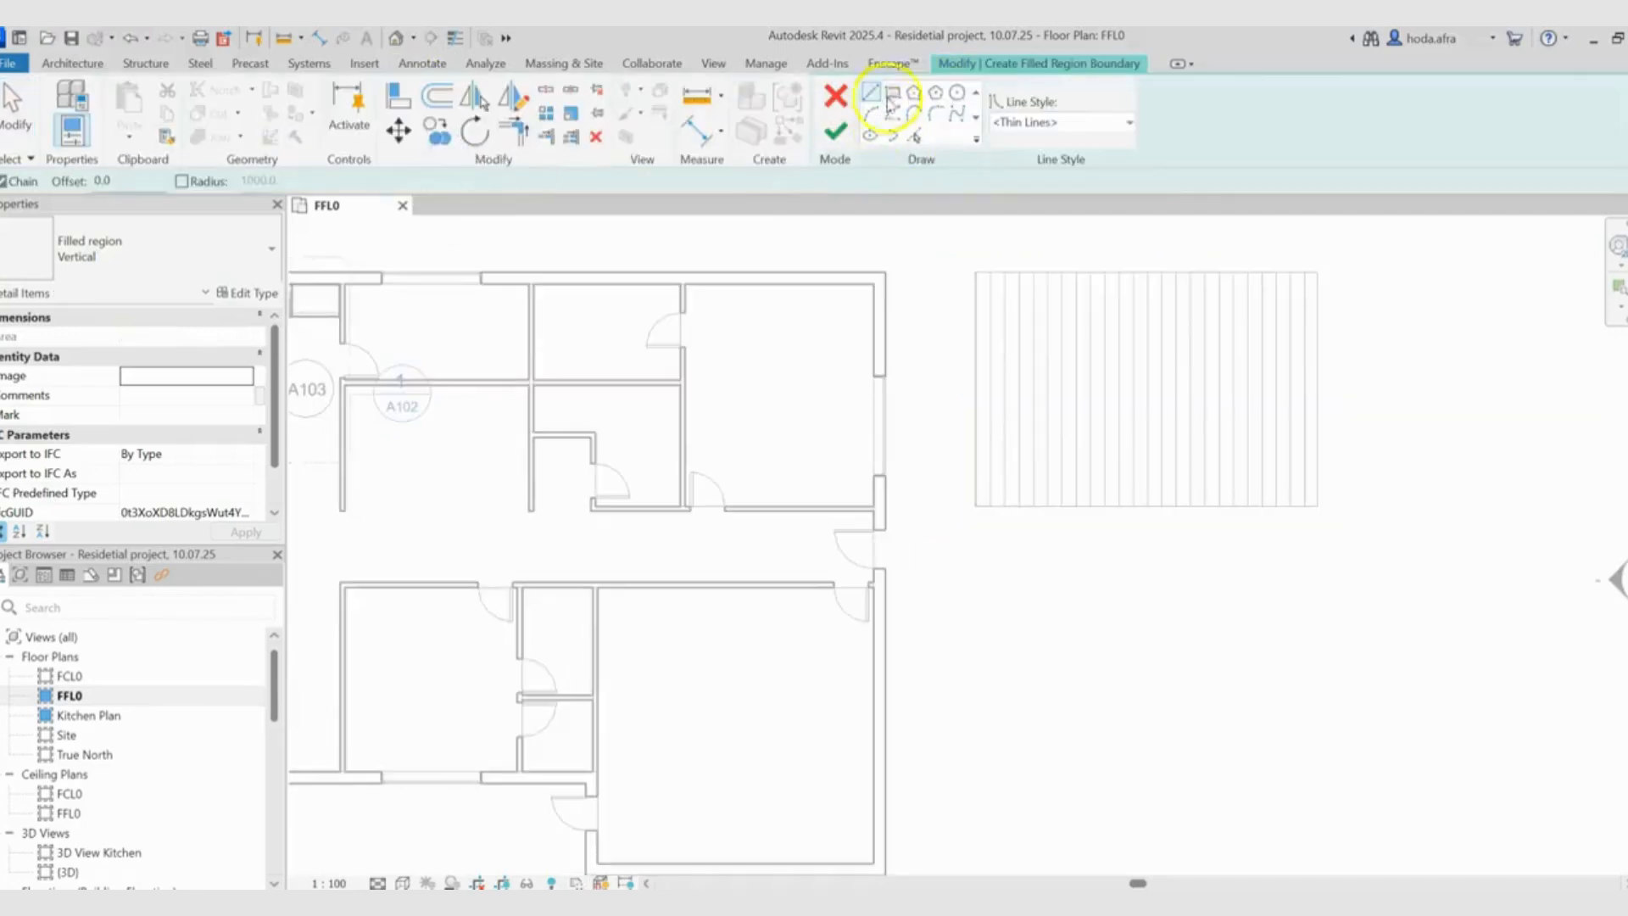
left_click(892, 93)
left_click(978, 535)
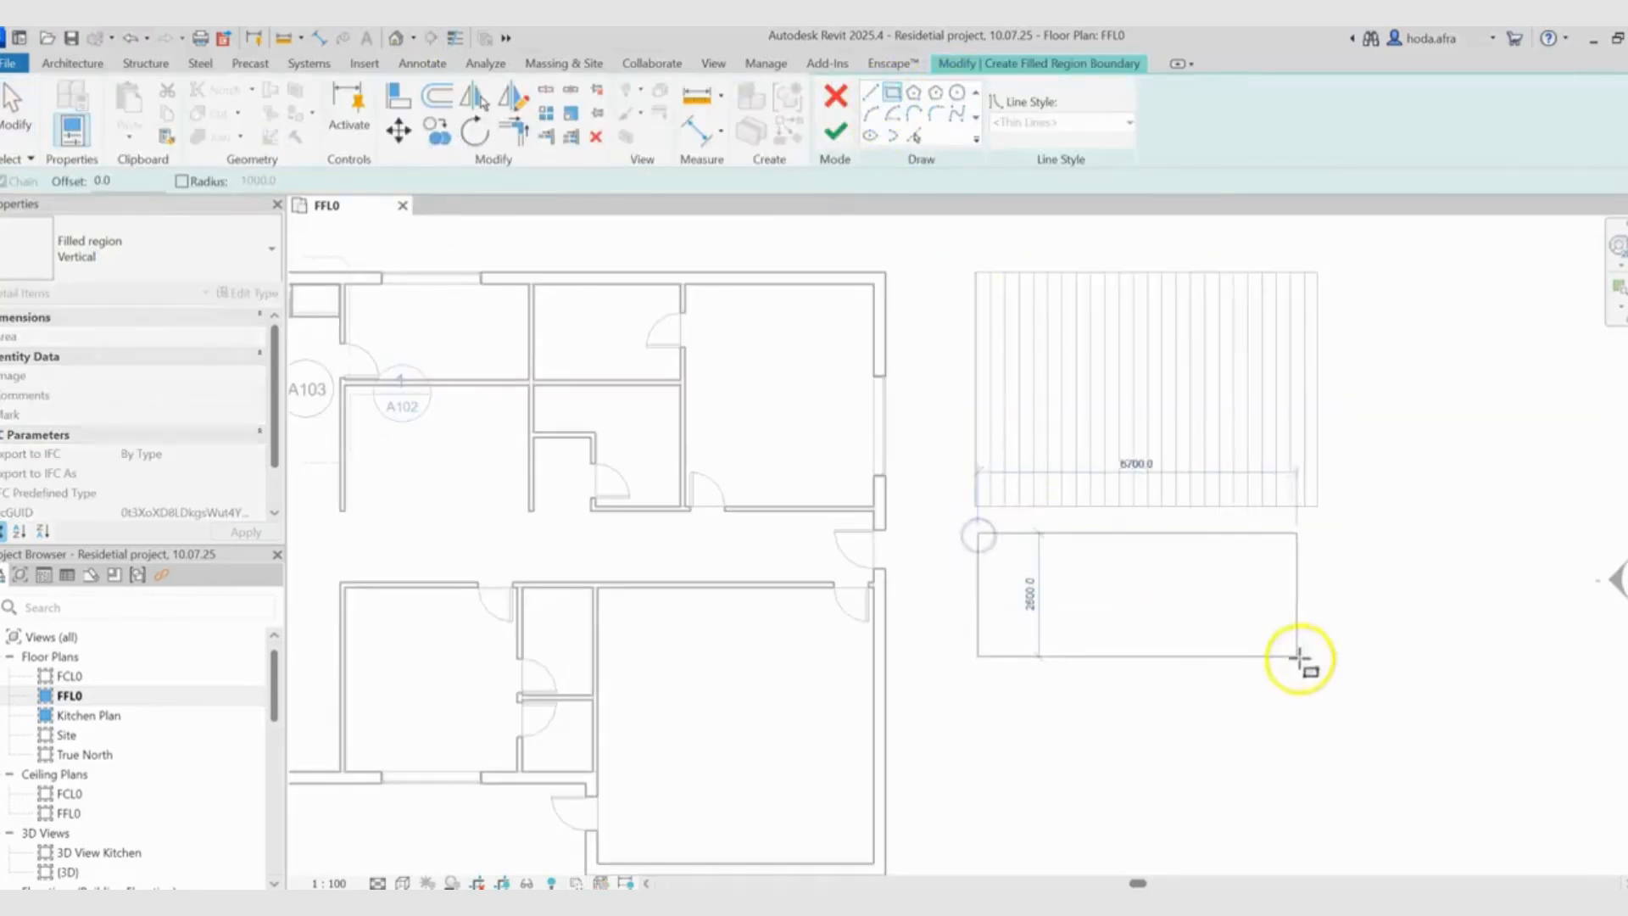
left_click(1317, 728)
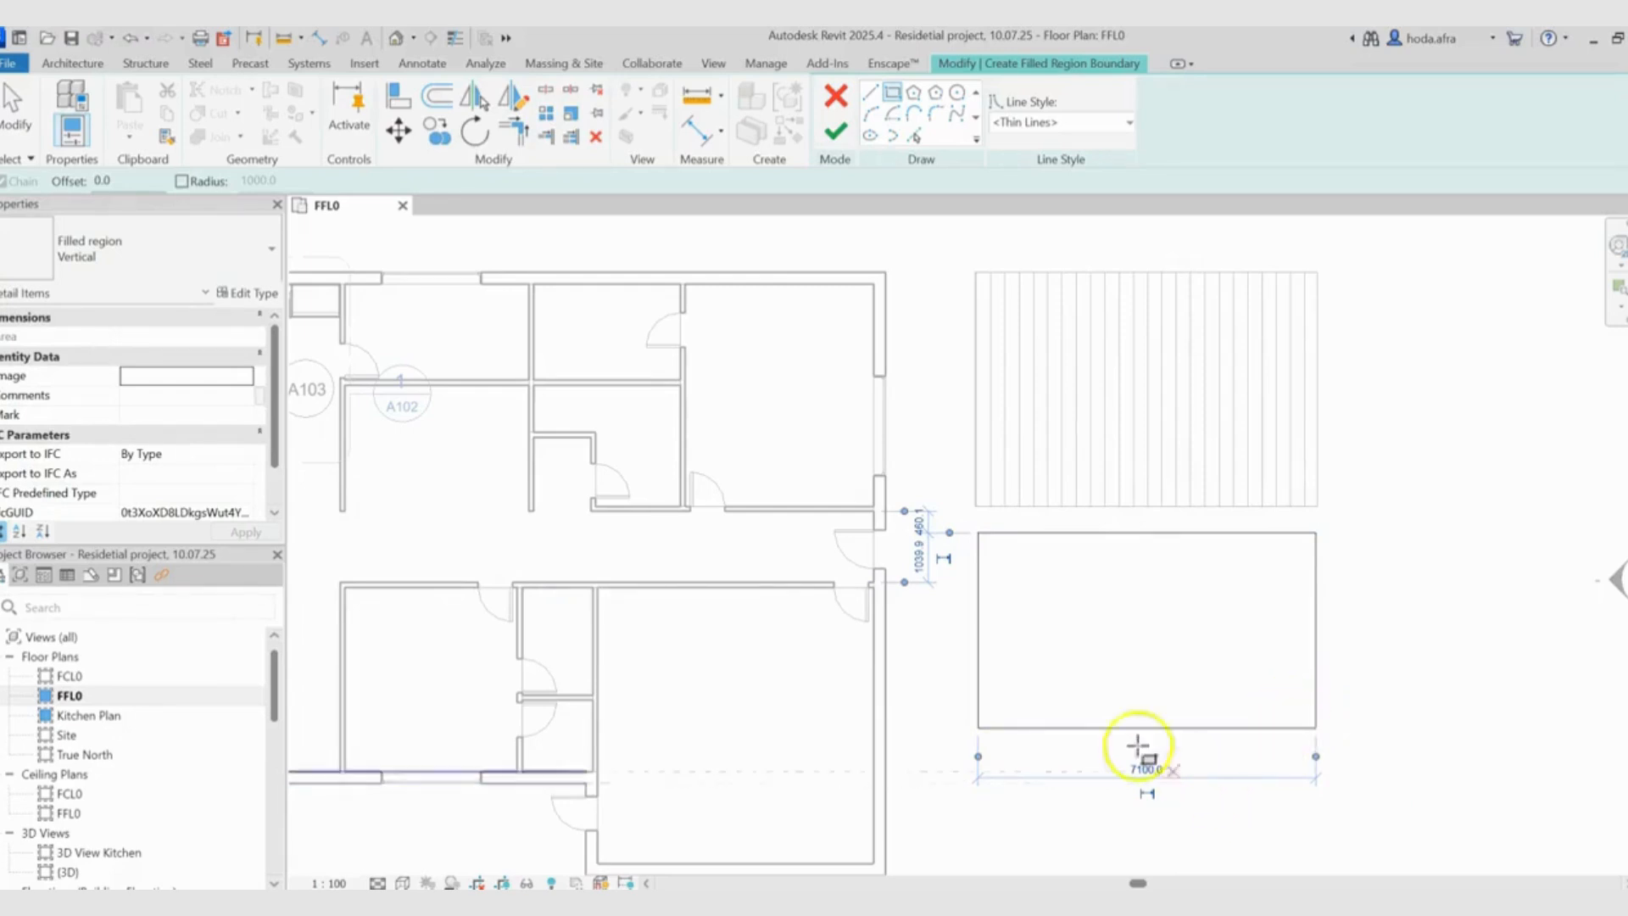
left_click(216, 268)
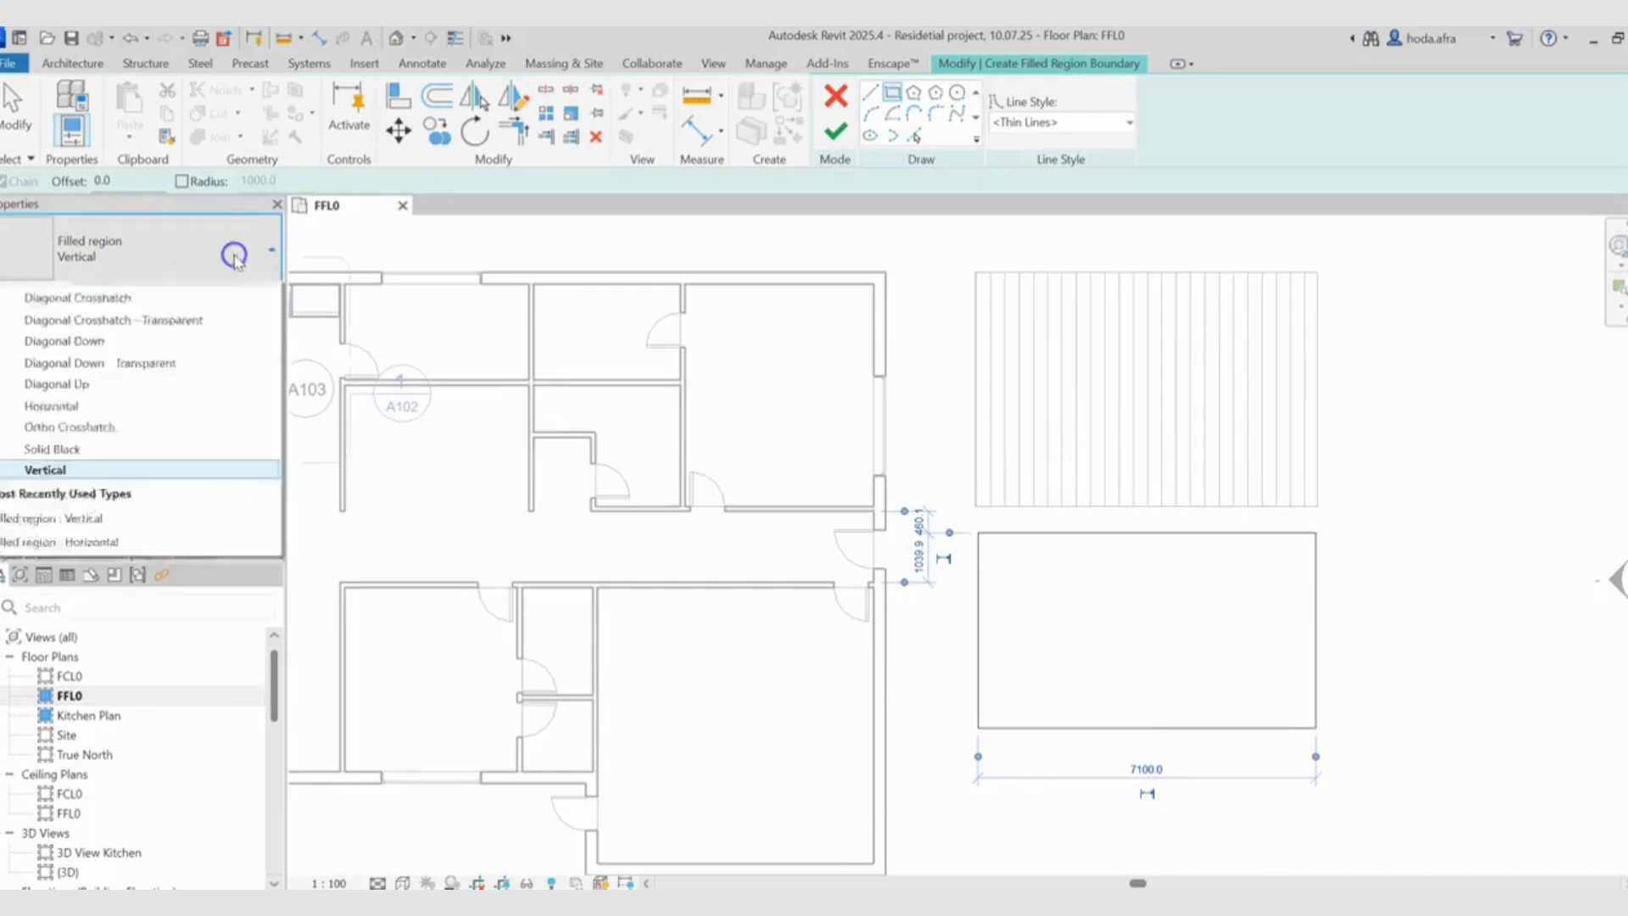
left_click(73, 461)
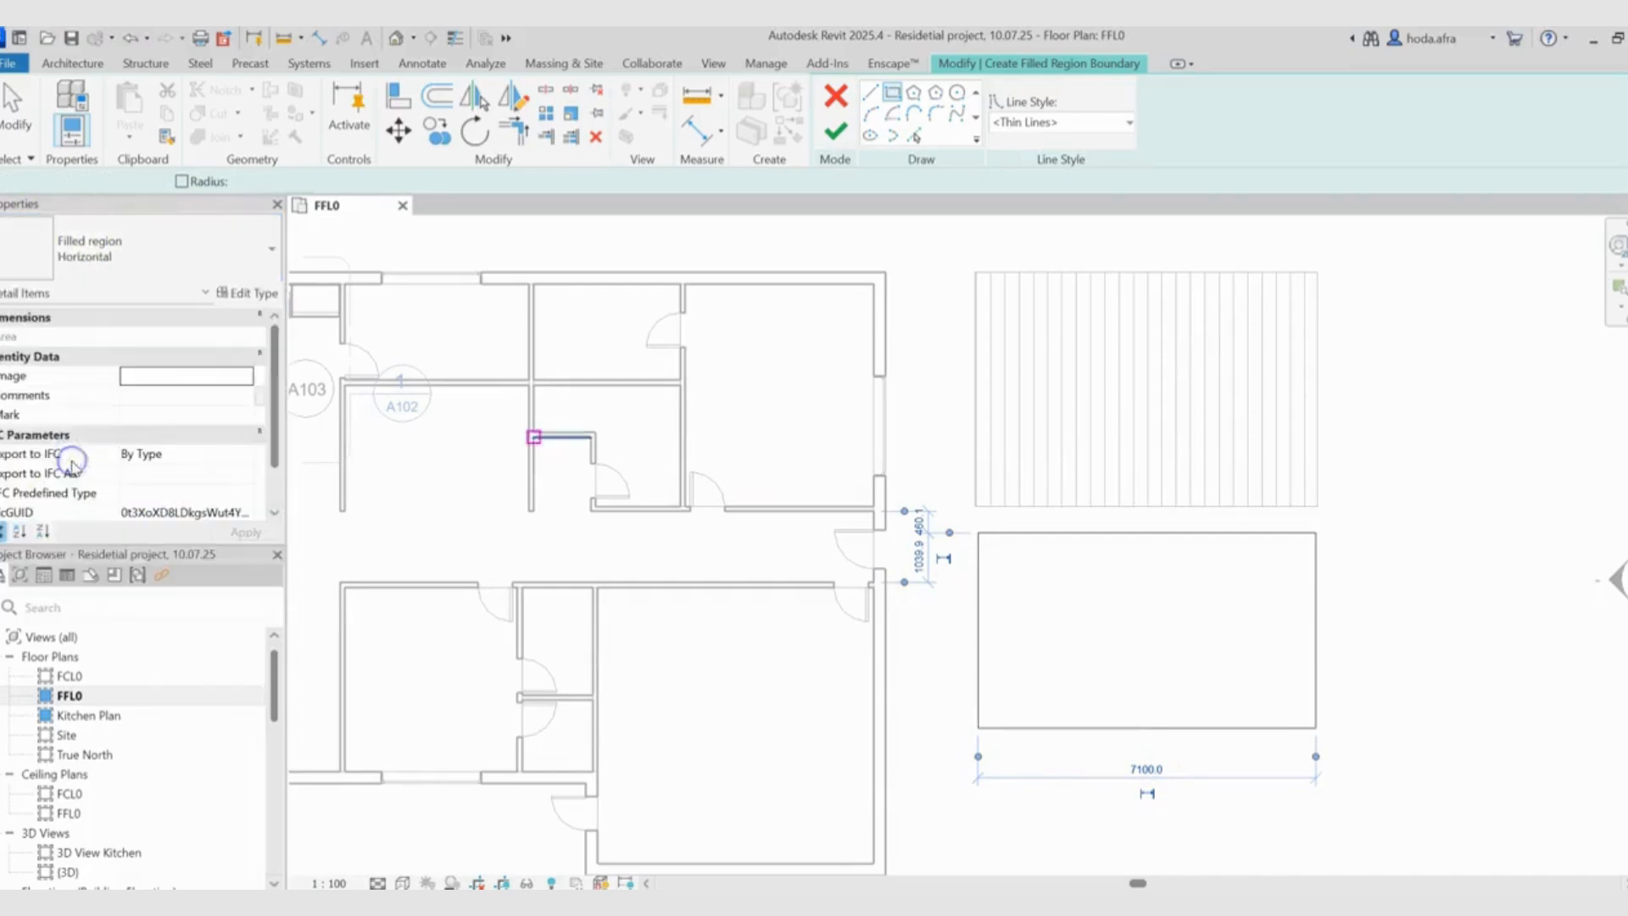
Step: Keep the 100mm Horizontal model pattern as the Horizontal type's foreground fill and finish the region without saving the project
left_click(255, 294)
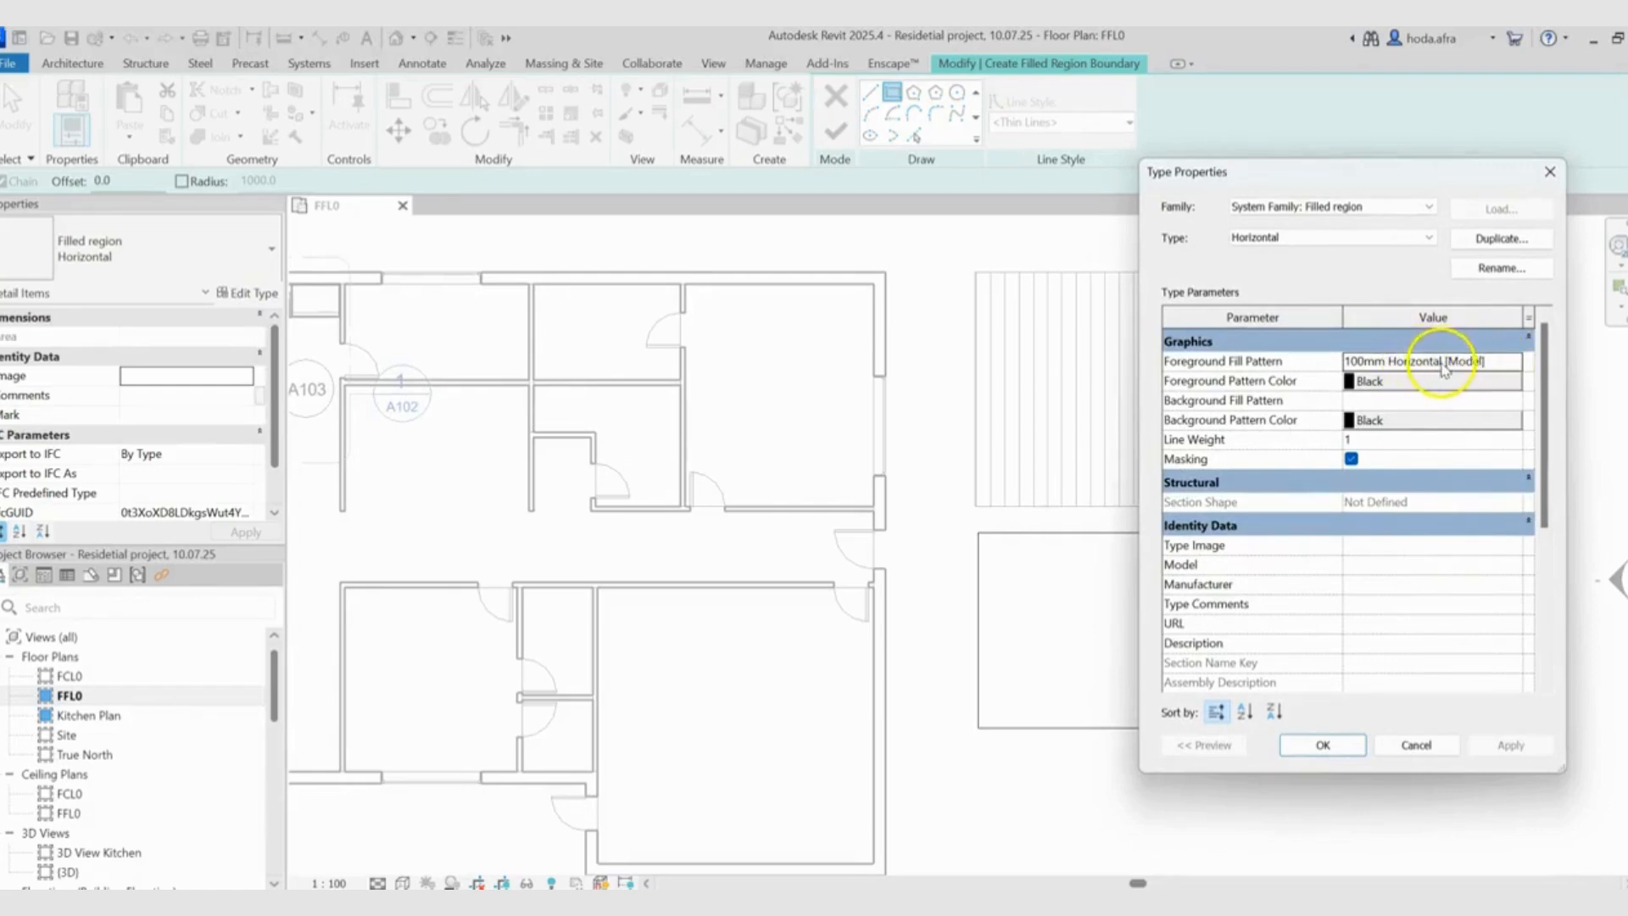
left_click(1511, 363)
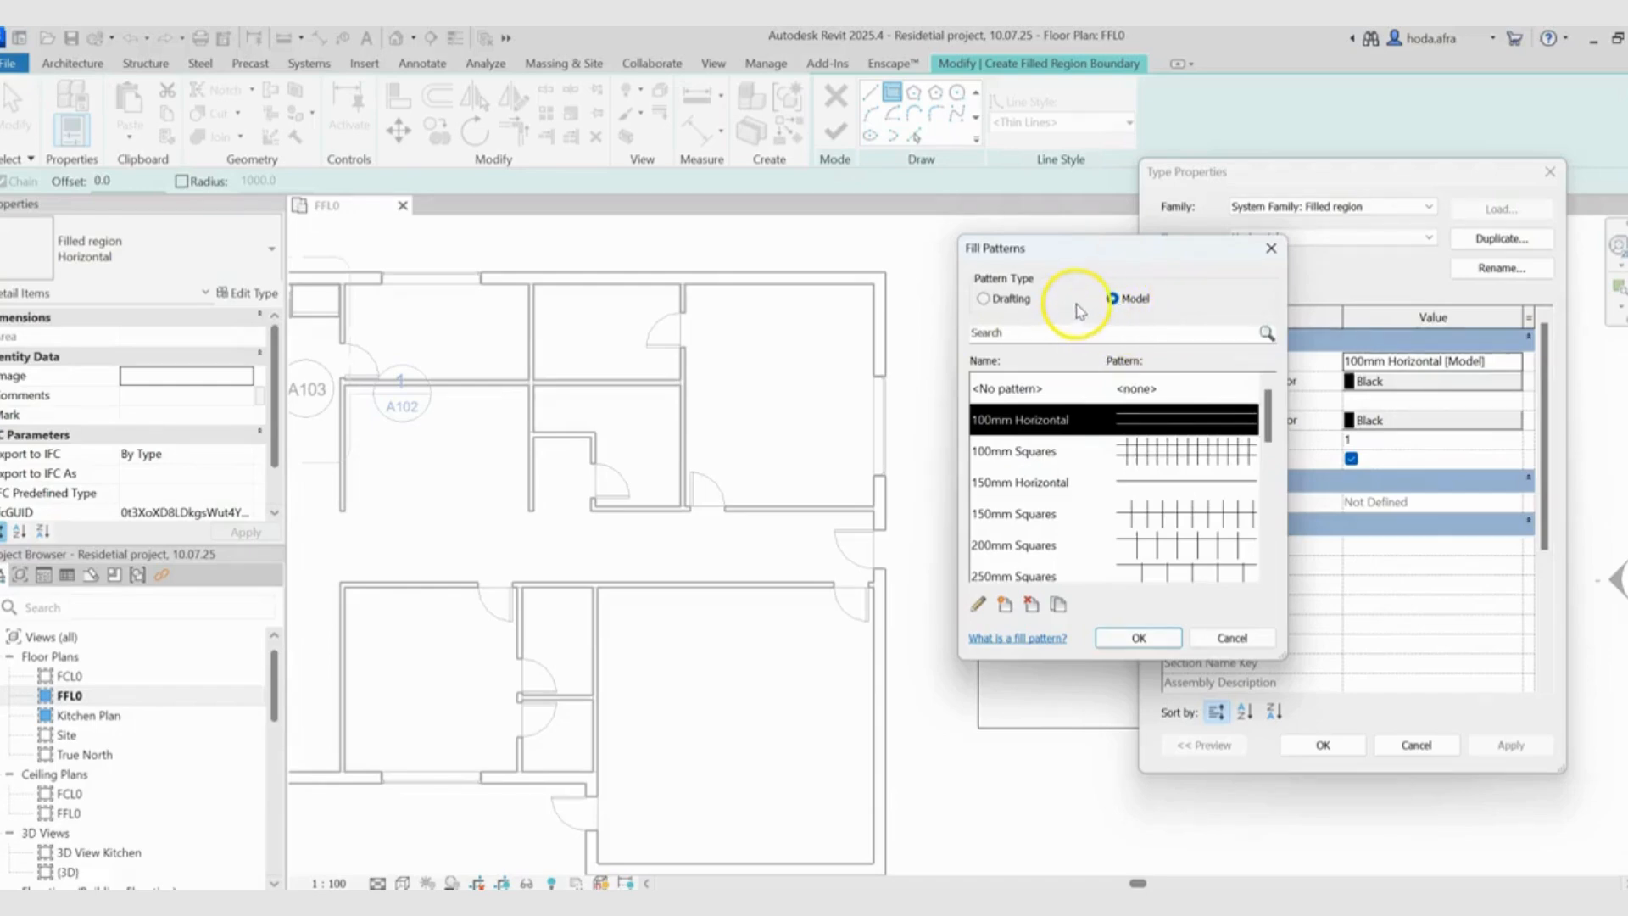
left_click(1145, 638)
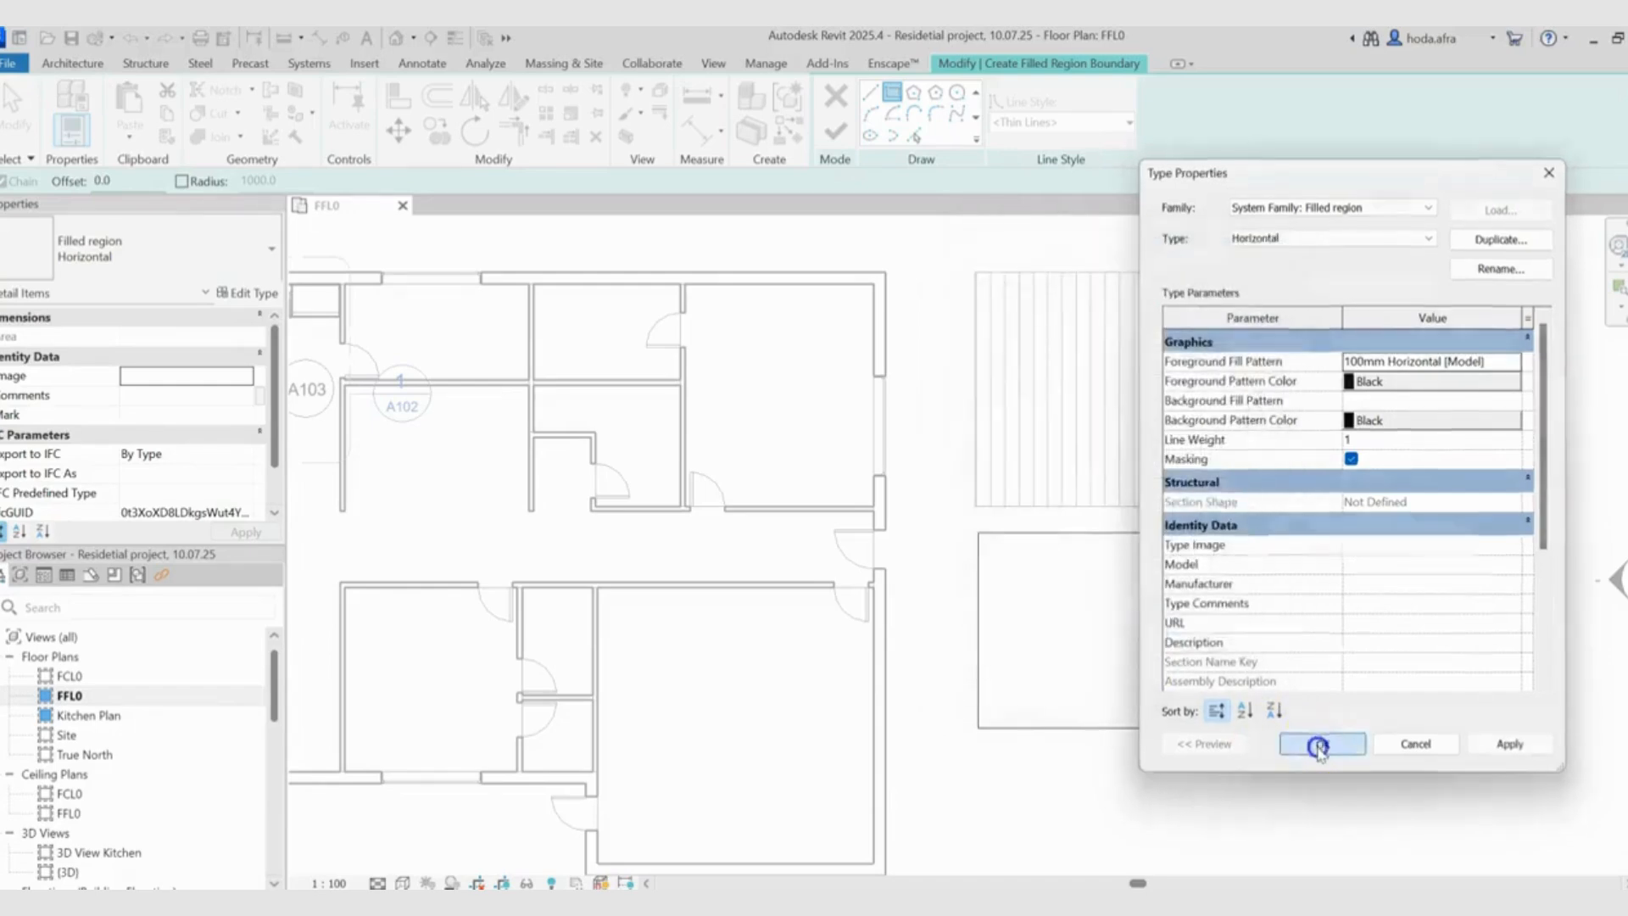
left_click(1322, 745)
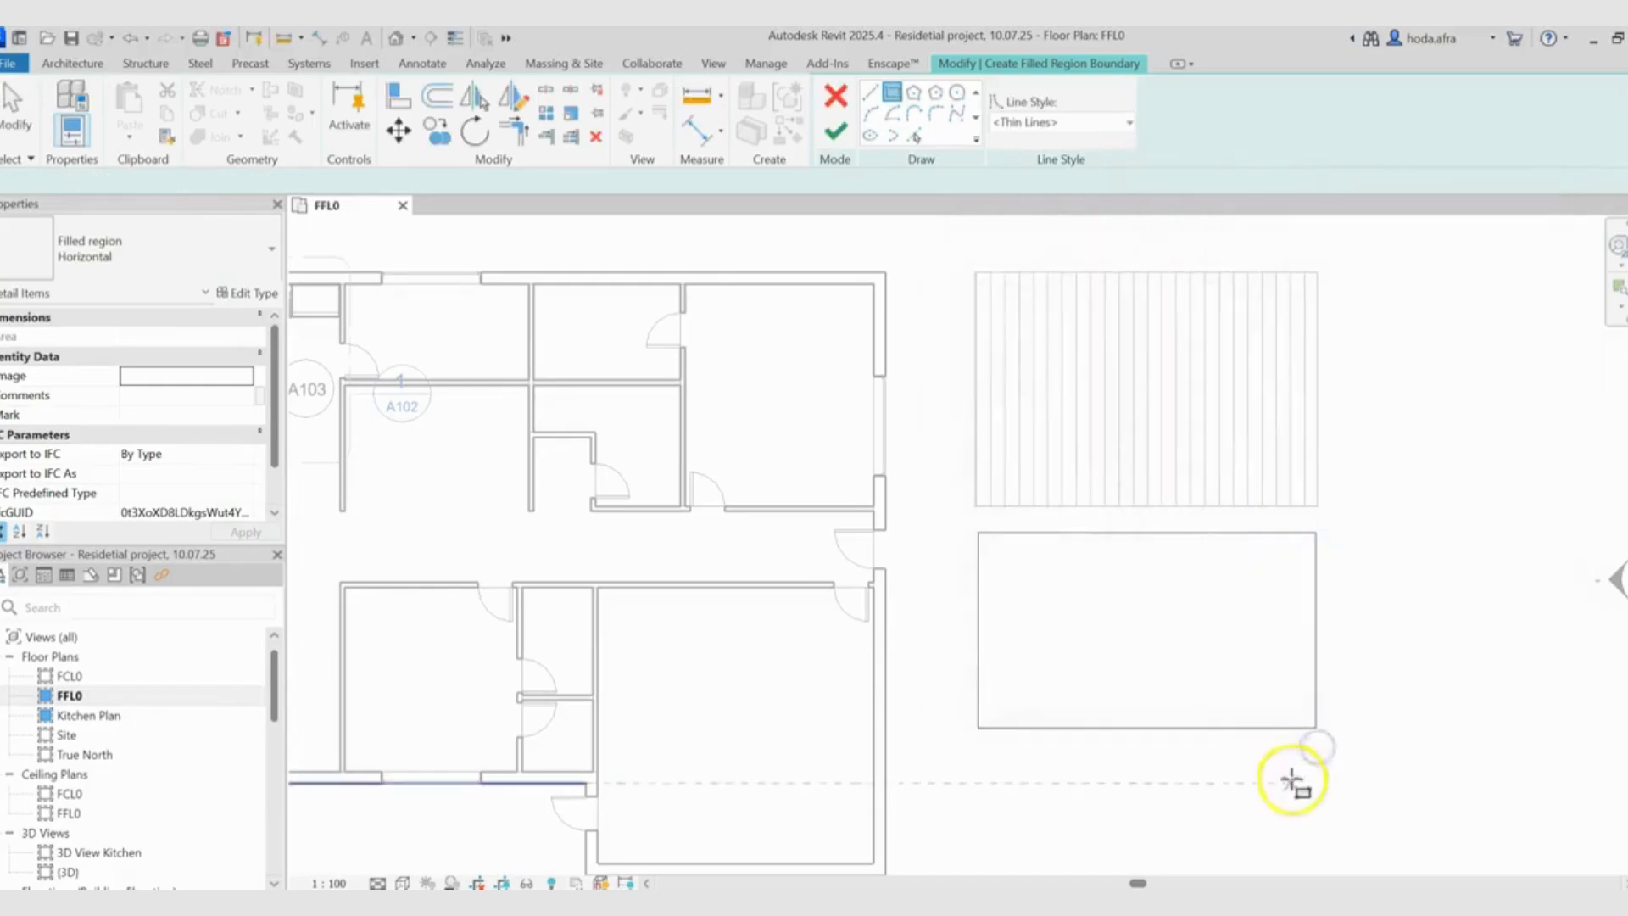
left_click(835, 131)
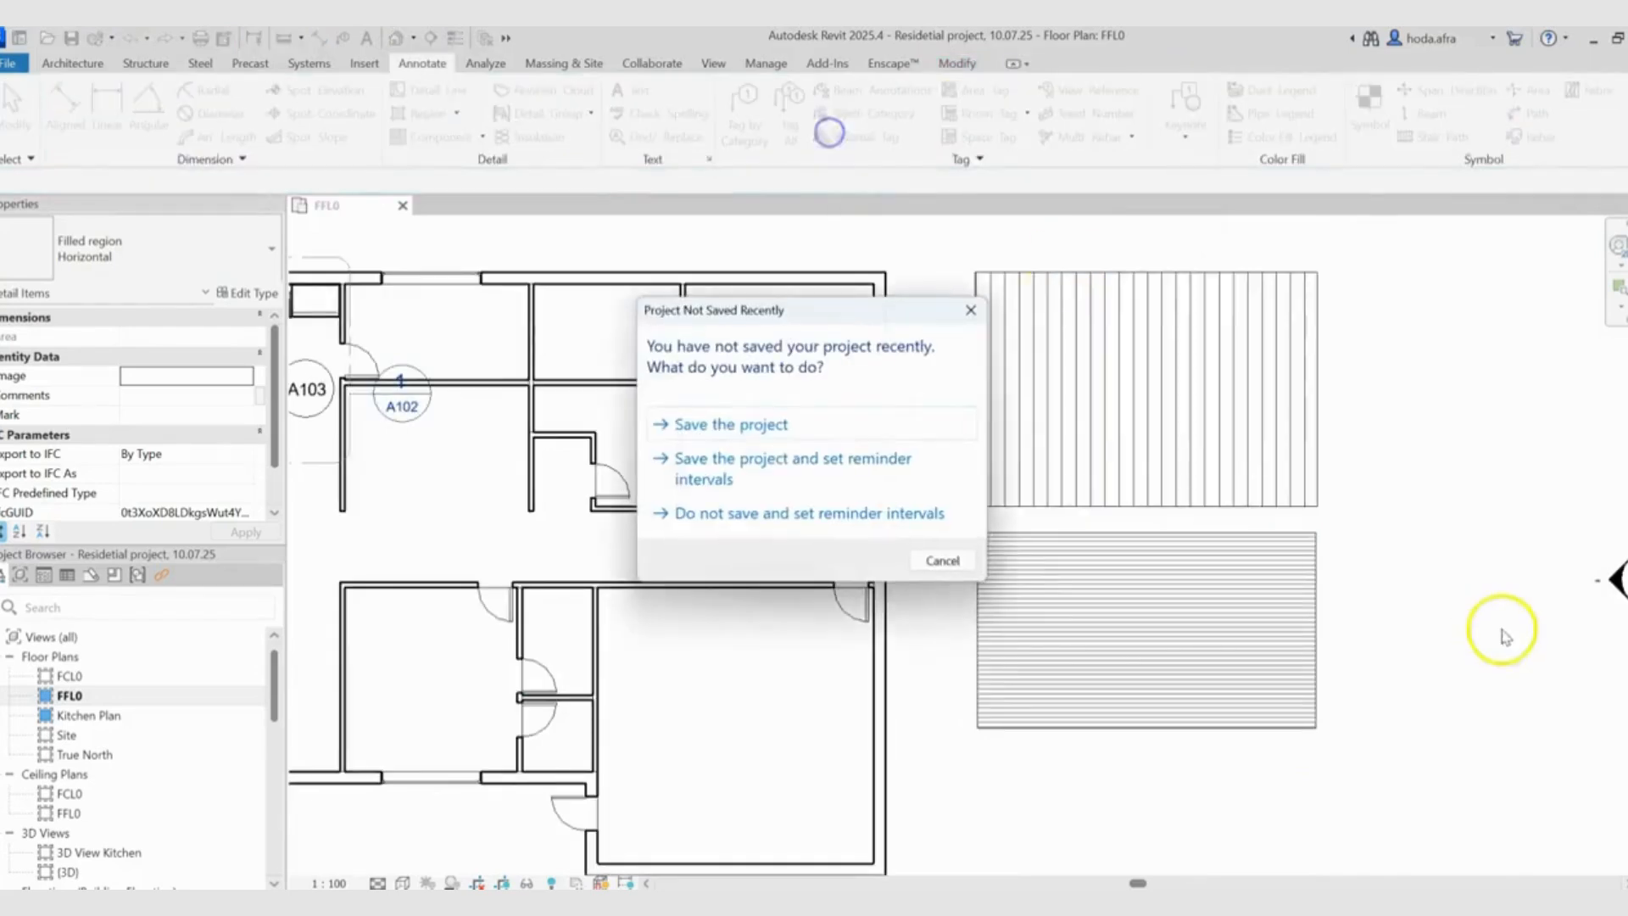
left_click(943, 561)
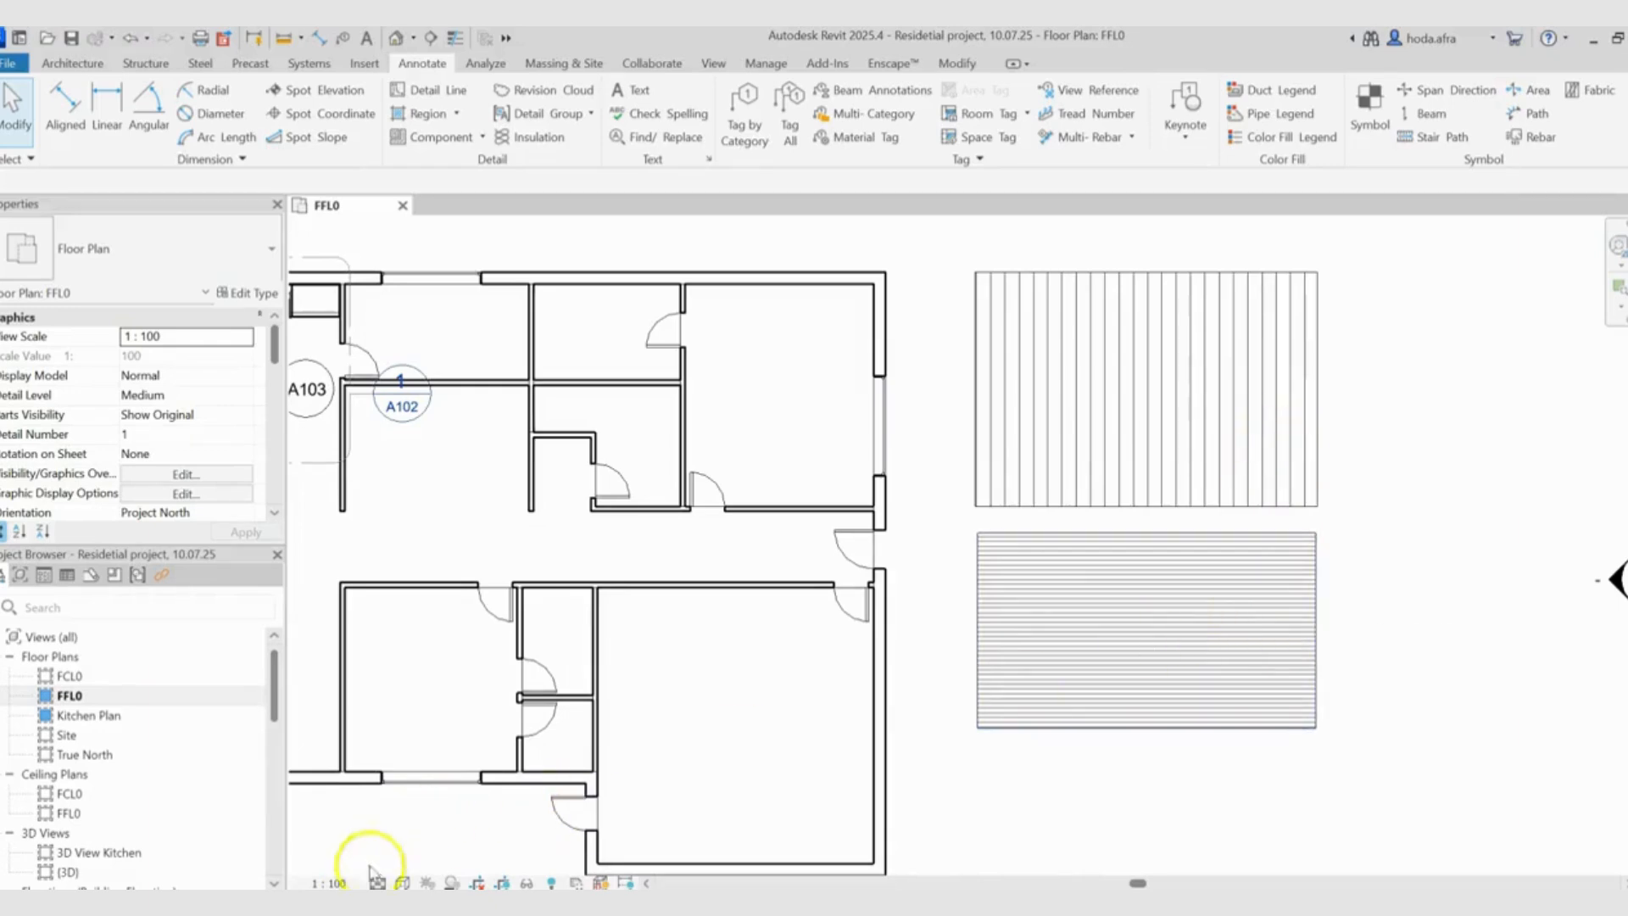
Step: Set the floor plan's view scale first to 1:50 and finally to 1:20 to compare both hatch patterns
left_click(329, 883)
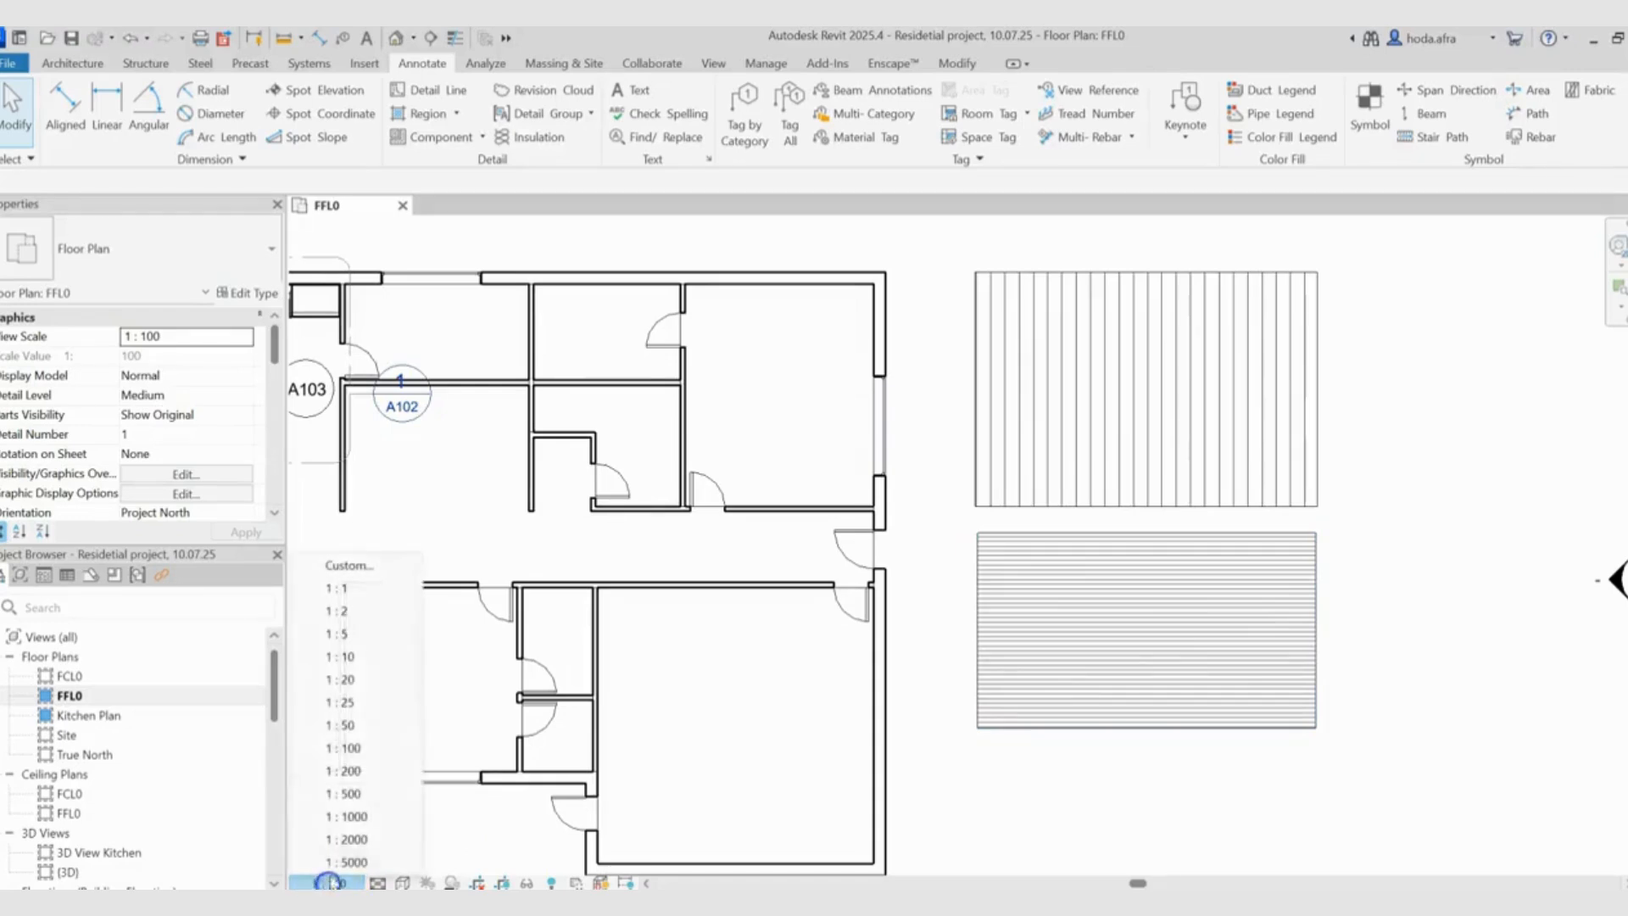
left_click(365, 725)
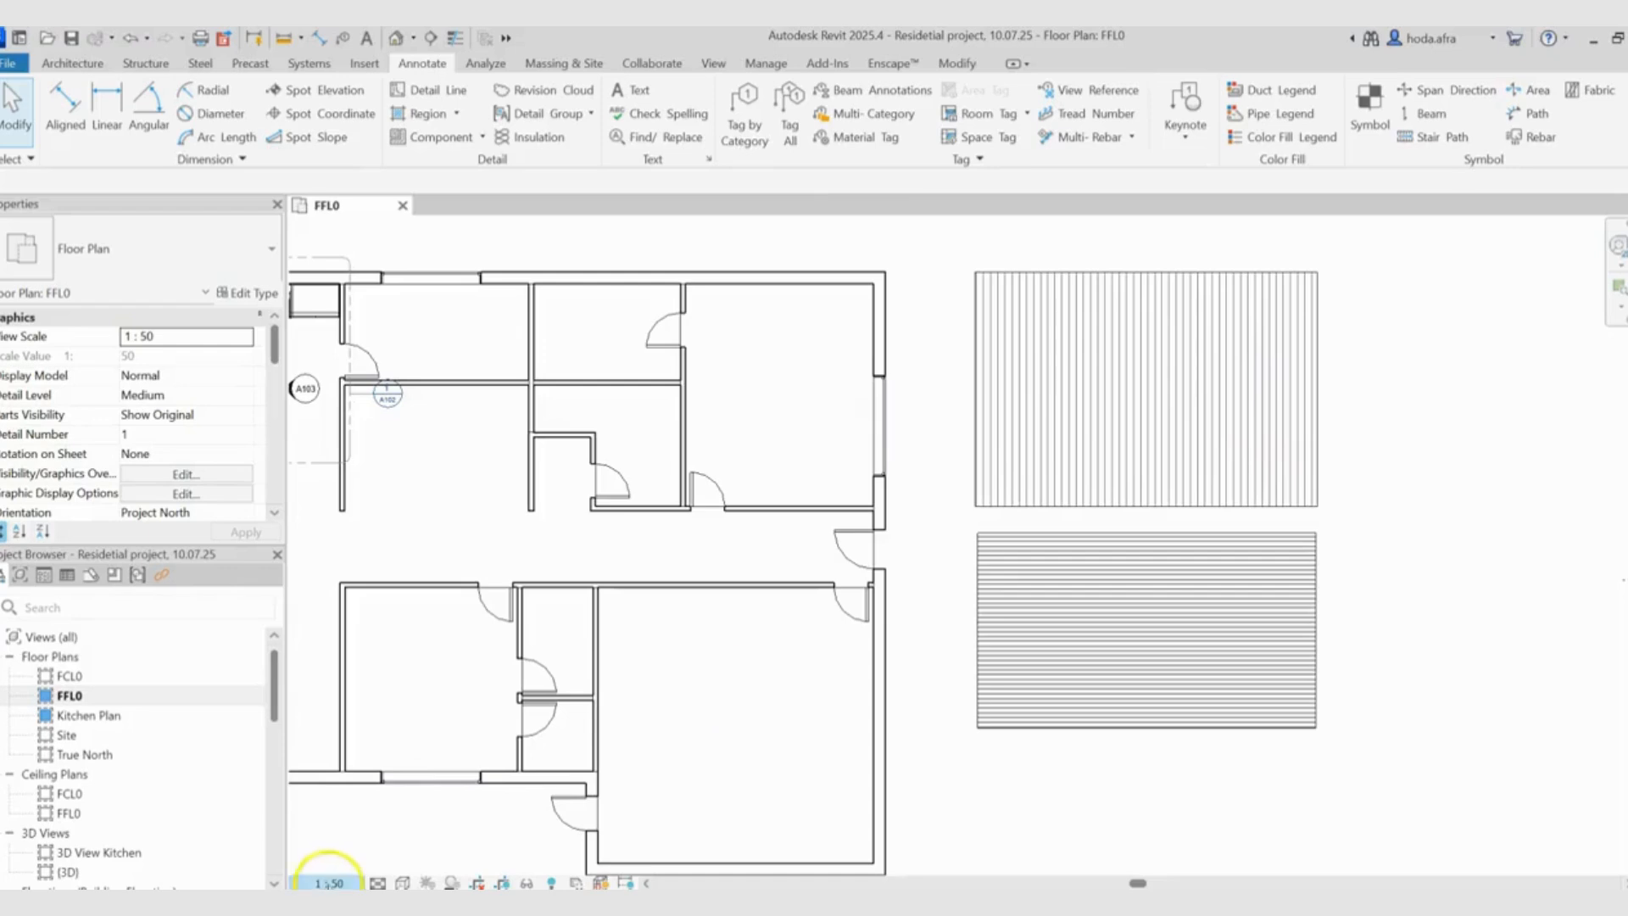
left_click(329, 882)
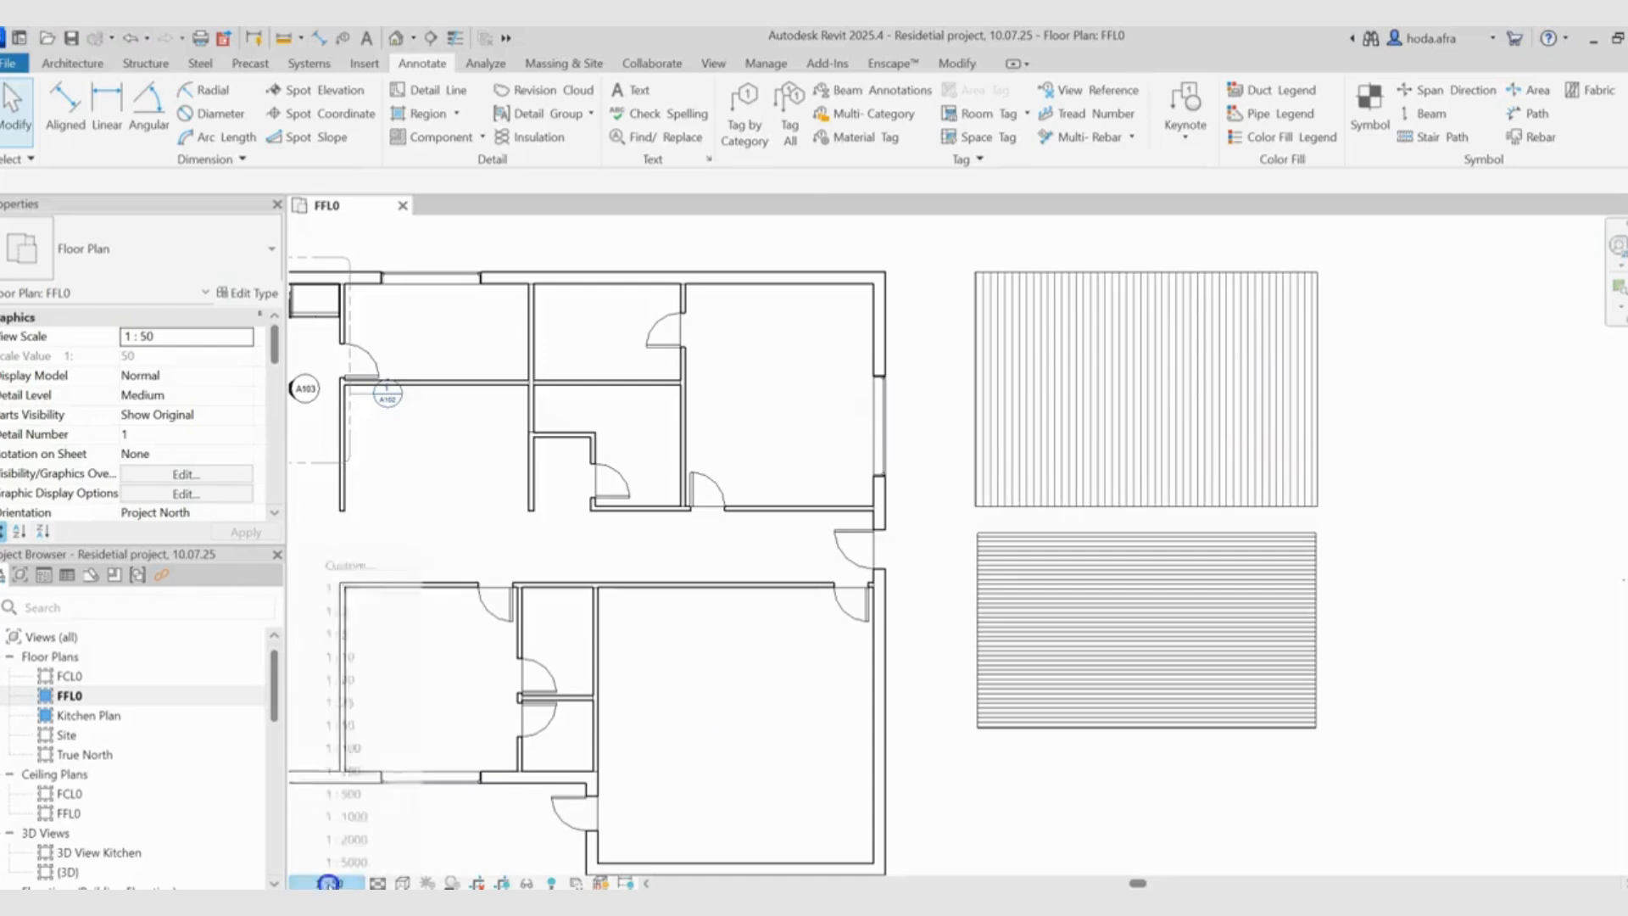
left_click(348, 681)
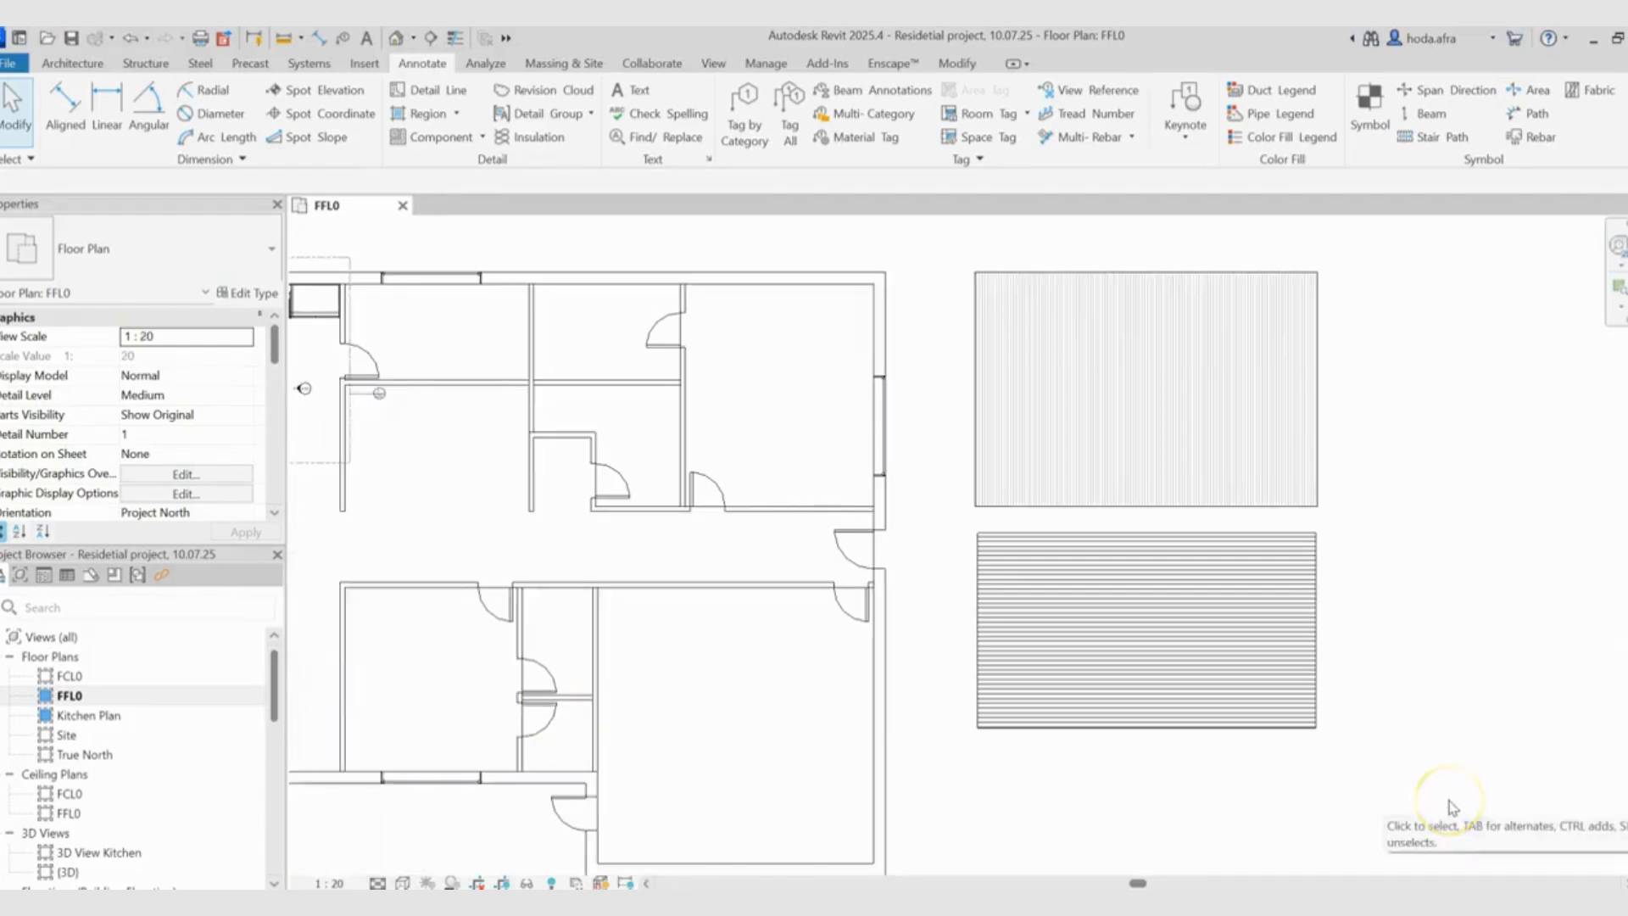